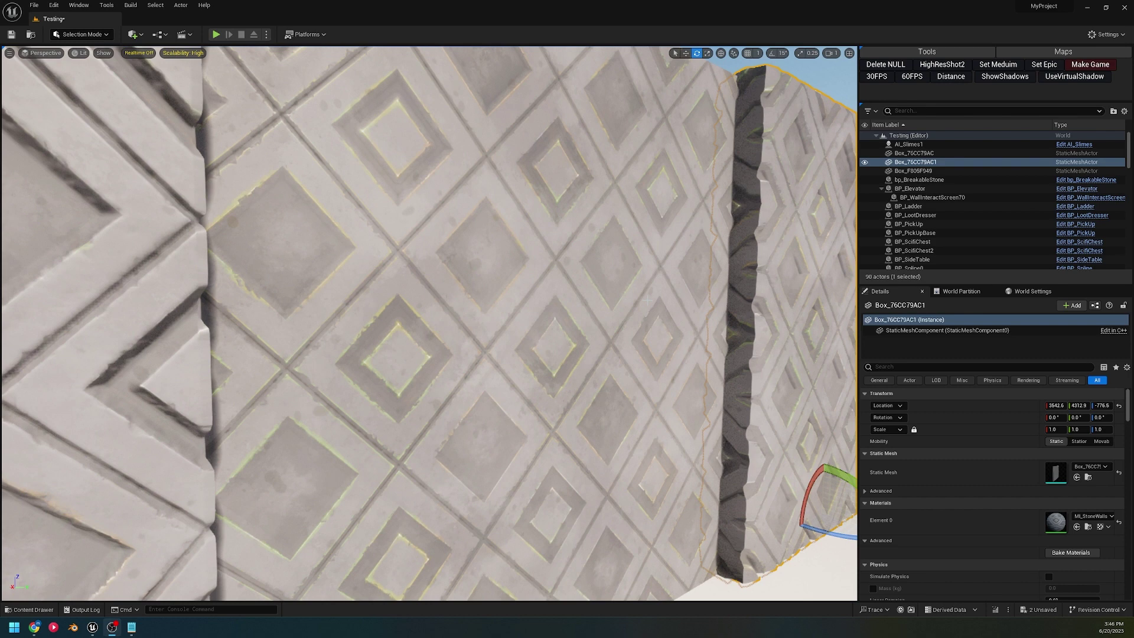
- Inspect the stone wall panels from the side and select the nearest displaced panel
right_drag(650, 290, 553, 339)
key(a)
key(s)
key(a)
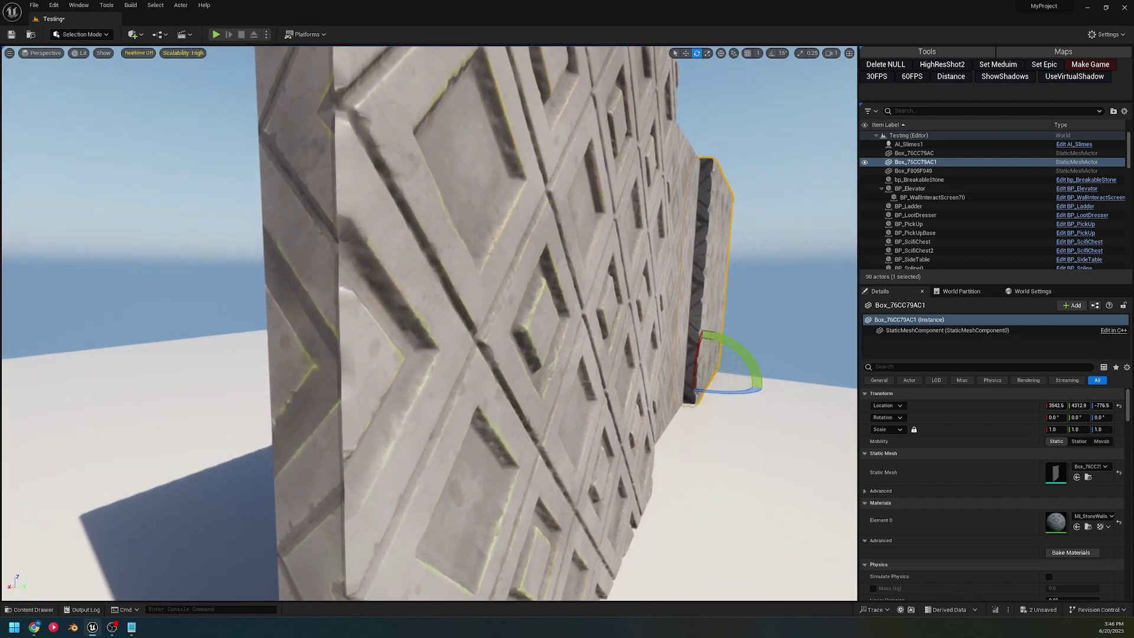
click(542, 367)
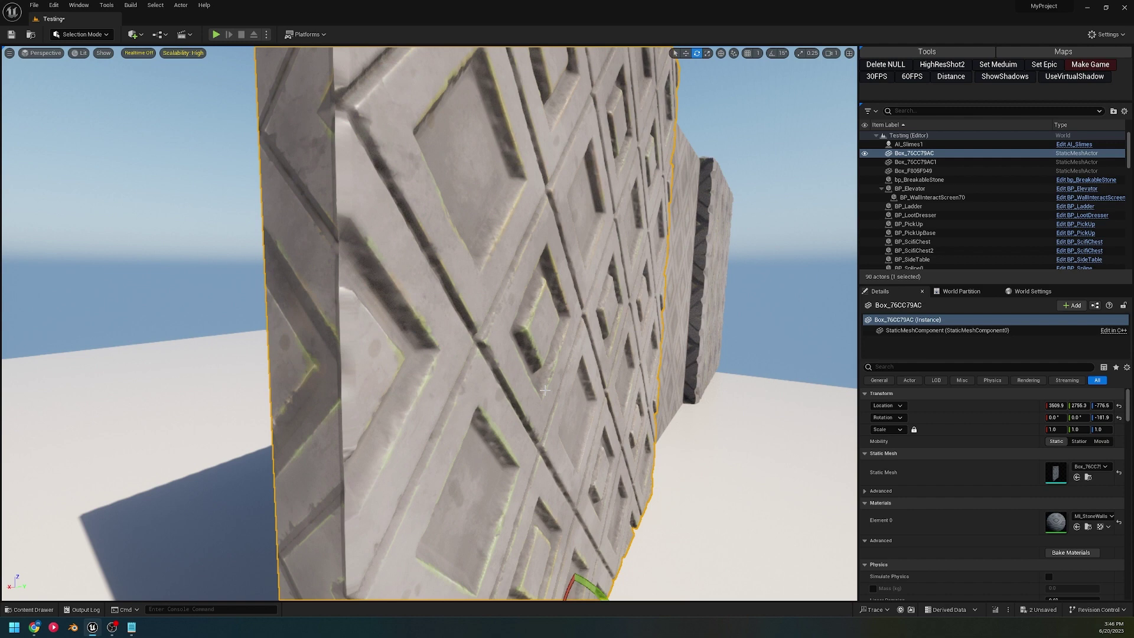
right_drag(545, 390, 554, 377)
key(w)
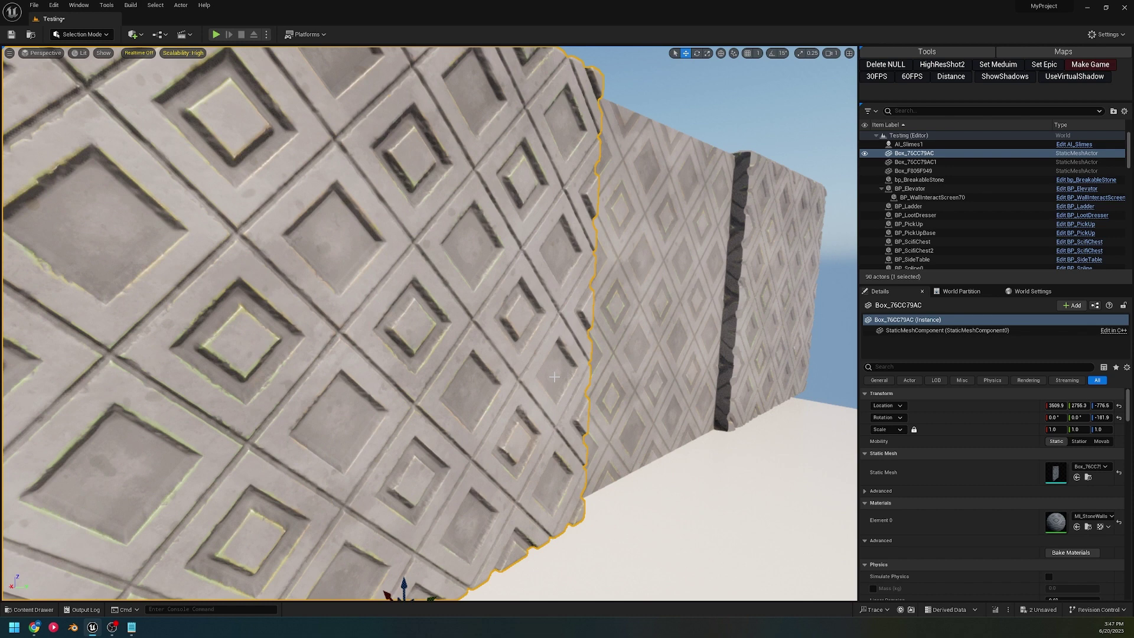
- Select the flat middle wall panel and compare its surface with the neighbouring displaced panels up close
click(693, 257)
right_drag(692, 257, 691, 257)
key(w)
key(s)
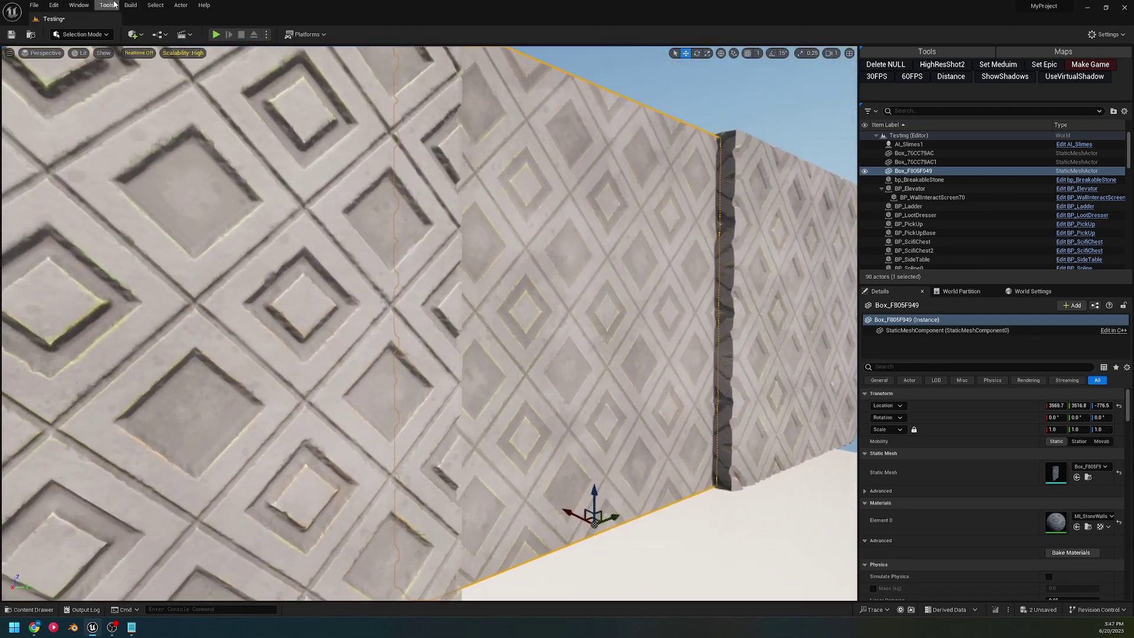
key(d)
right_drag(567, 284, 567, 283)
key(w)
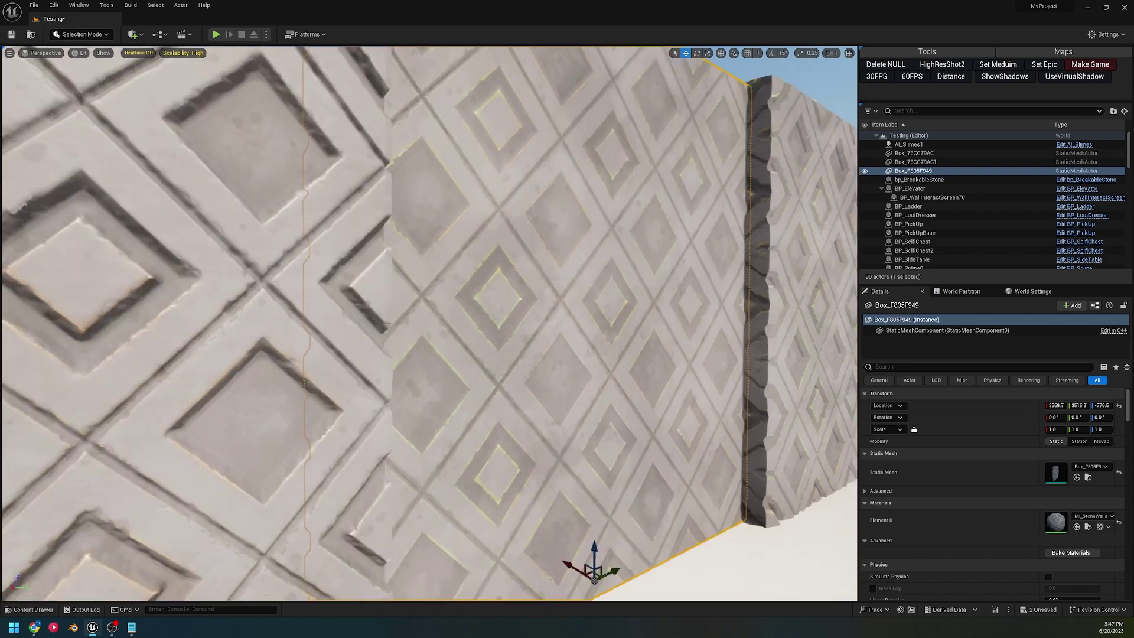
scroll(479, 179, down, 2)
key(d)
right_drag(479, 179, 437, 177)
key(w)
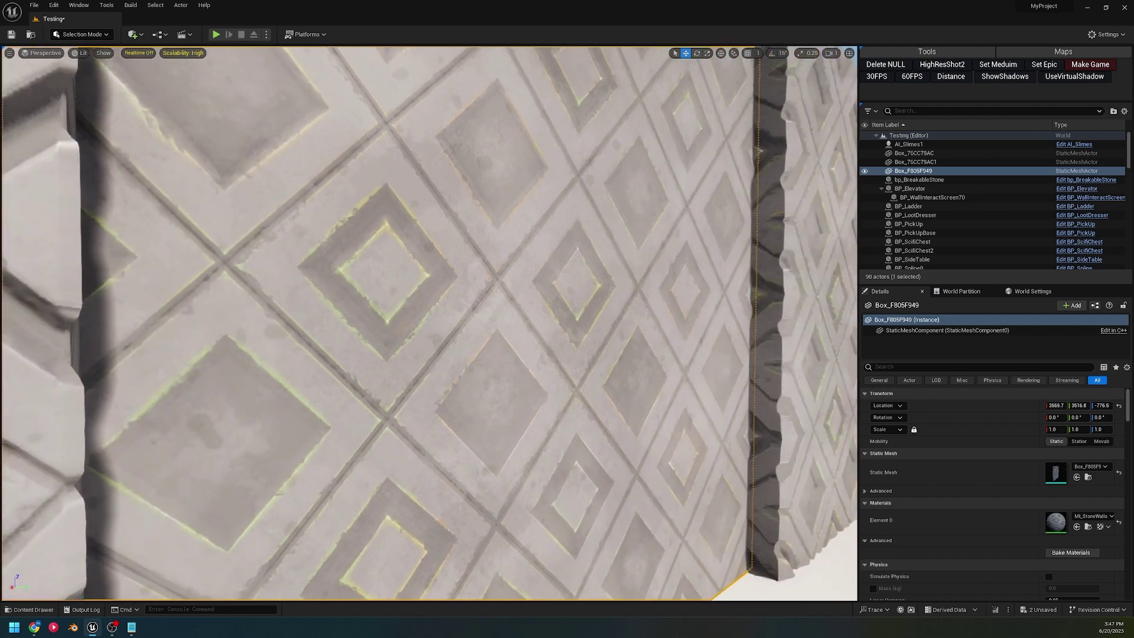
scroll(524, 275, down, 3)
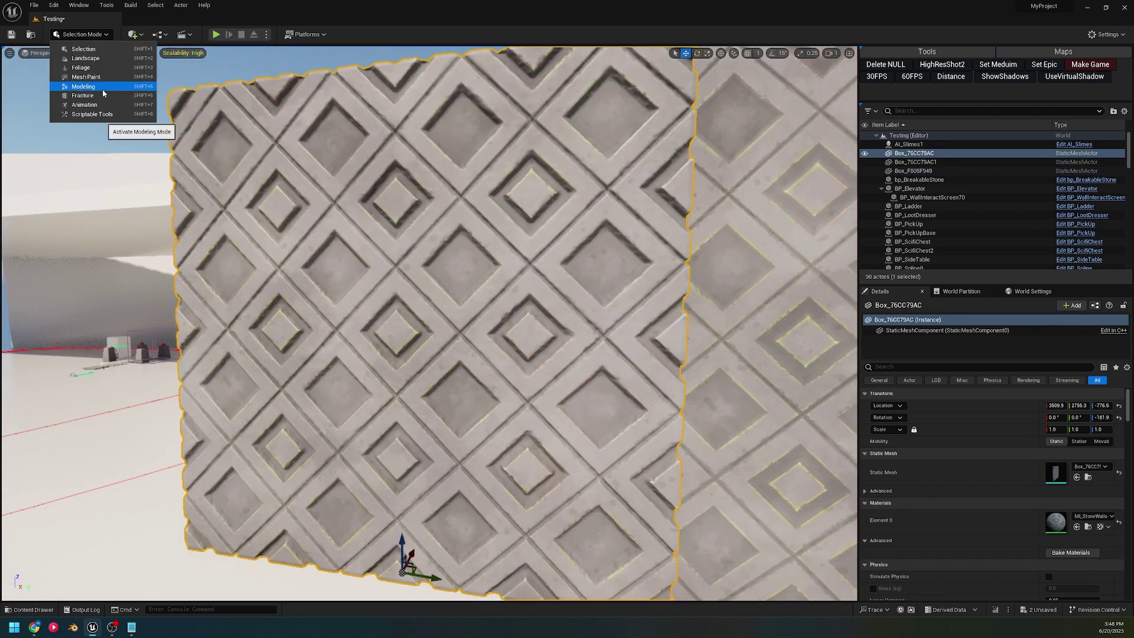
- Switch to Modeling mode with the near wall panel selected and show the deform and model tool sets
click(101, 90)
right_drag(491, 230, 514, 261)
click(15, 132)
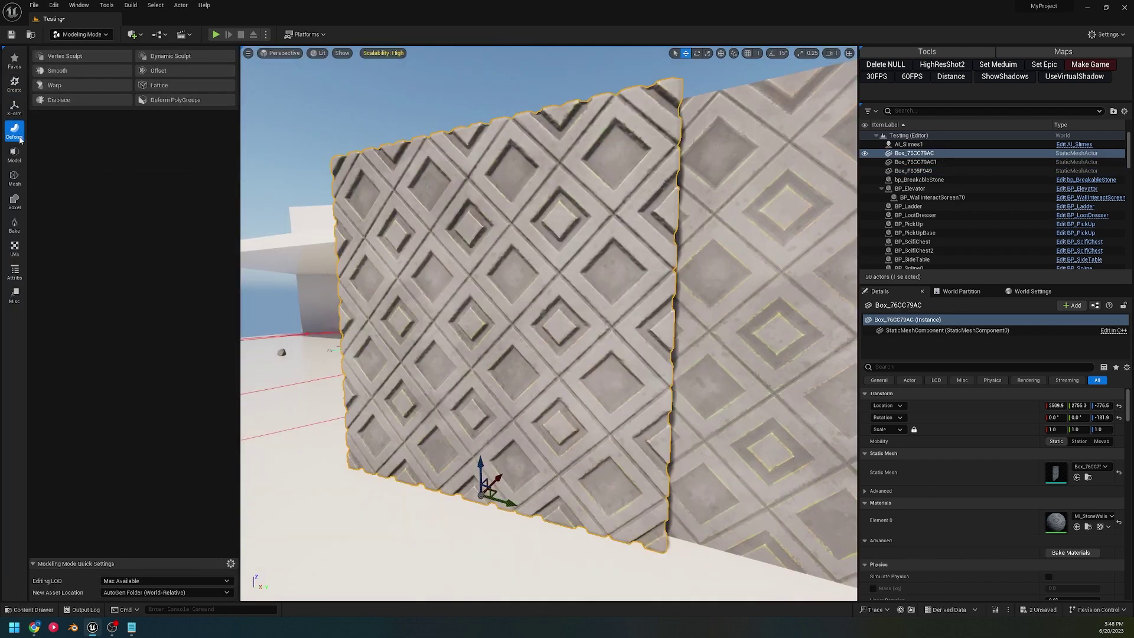
click(18, 157)
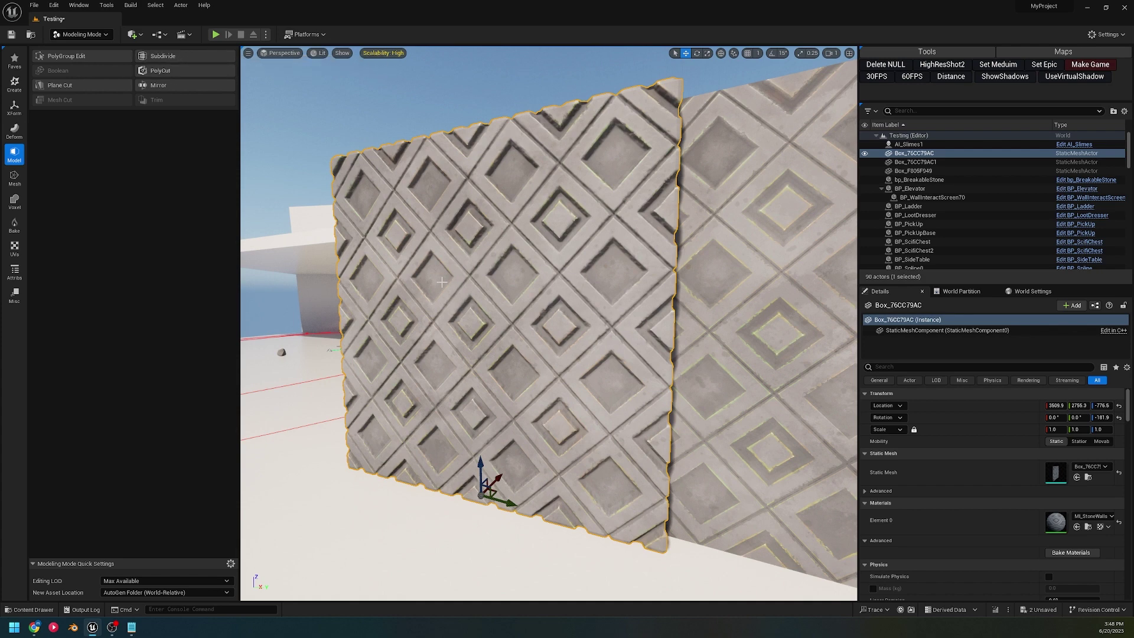
- Examine the near displaced wall panel's edges, corners and relief from several angles
scroll(438, 283, up, 5)
right_drag(433, 289, 420, 313)
right_drag(703, 232, 661, 243)
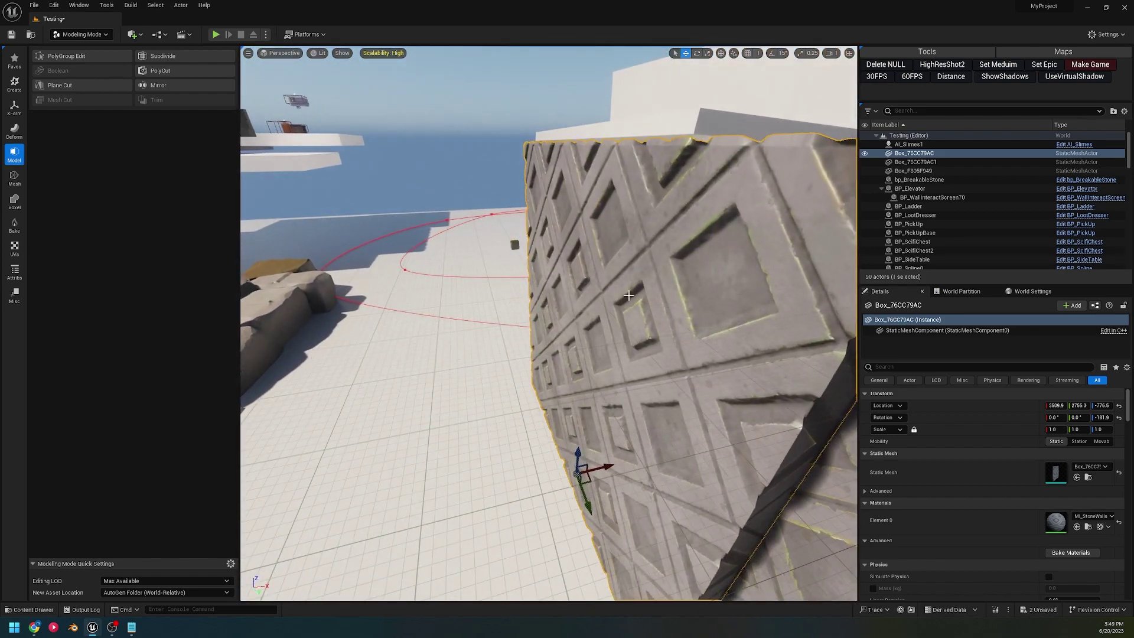
right_drag(617, 283, 560, 302)
mouse_move(390, 276)
right_down()
mouse_move(369, 260)
mouse_move(390, 276)
right_up()
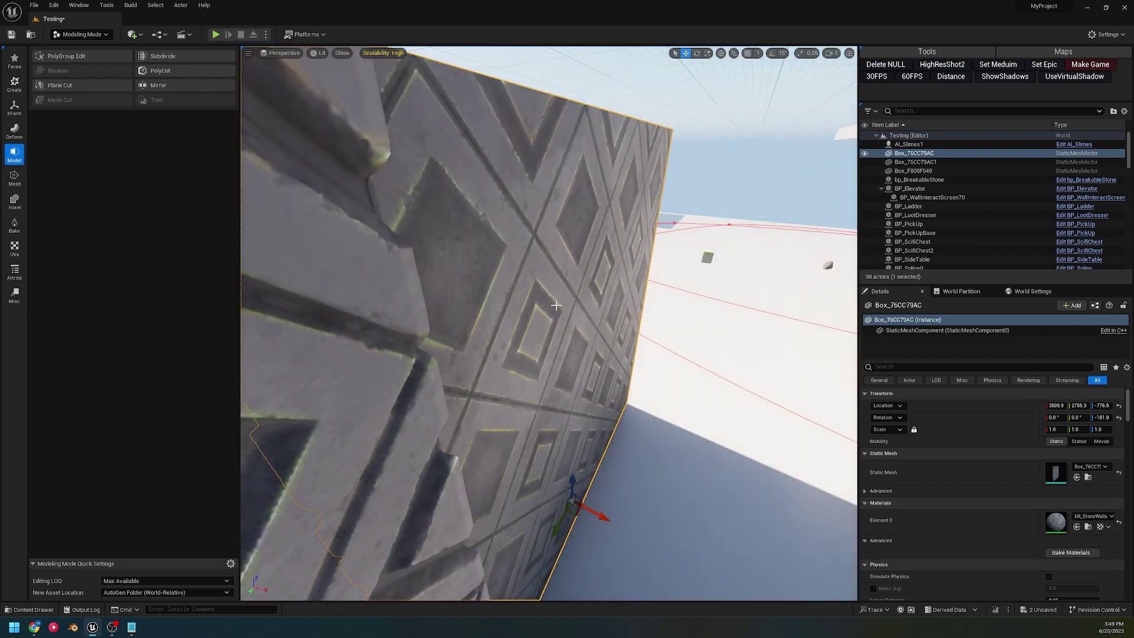
right_drag(556, 306, 597, 296)
right_drag(402, 278, 532, 407)
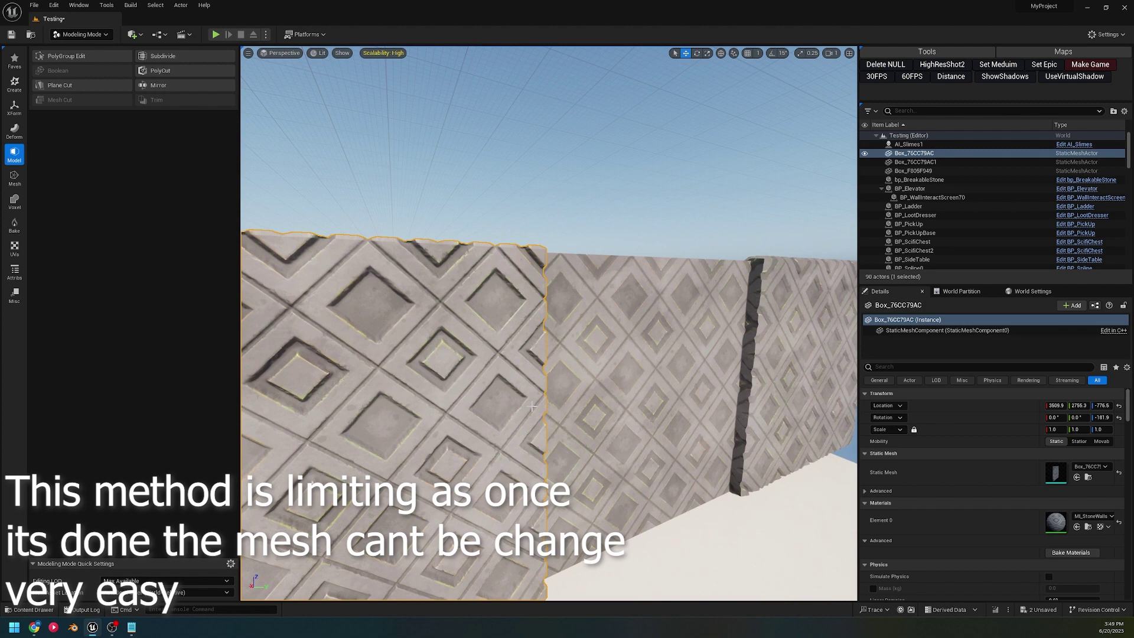
right_drag(532, 407, 745, 393)
- Select the far displaced wall panel and open its static mesh asset in an enlarged mesh editor
click(709, 392)
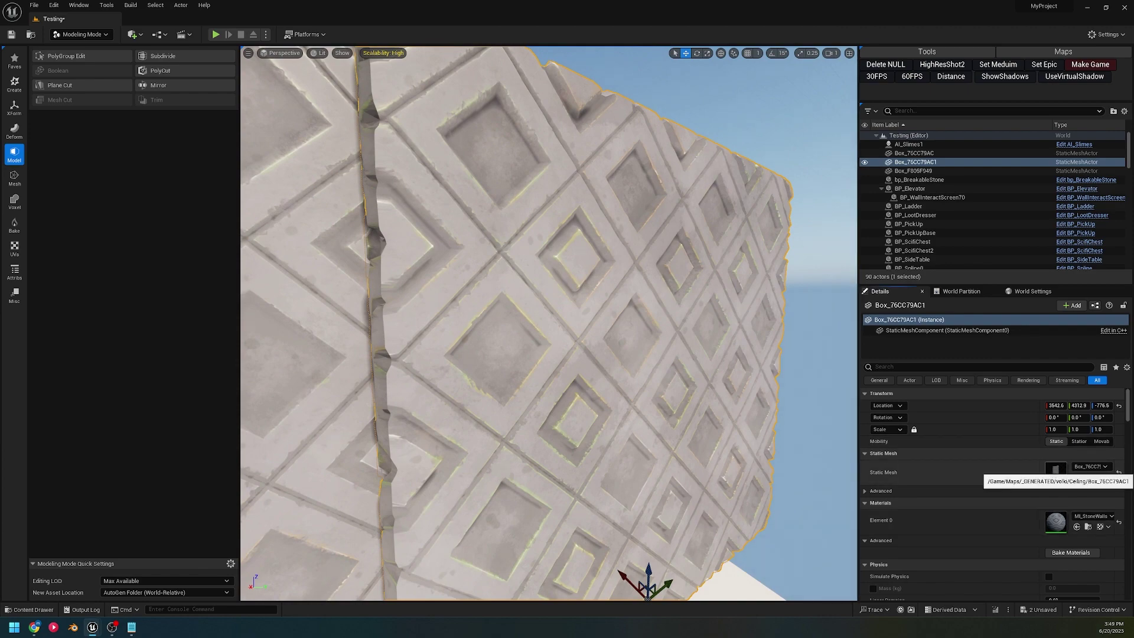
double_click(1057, 473)
double_click(764, 221)
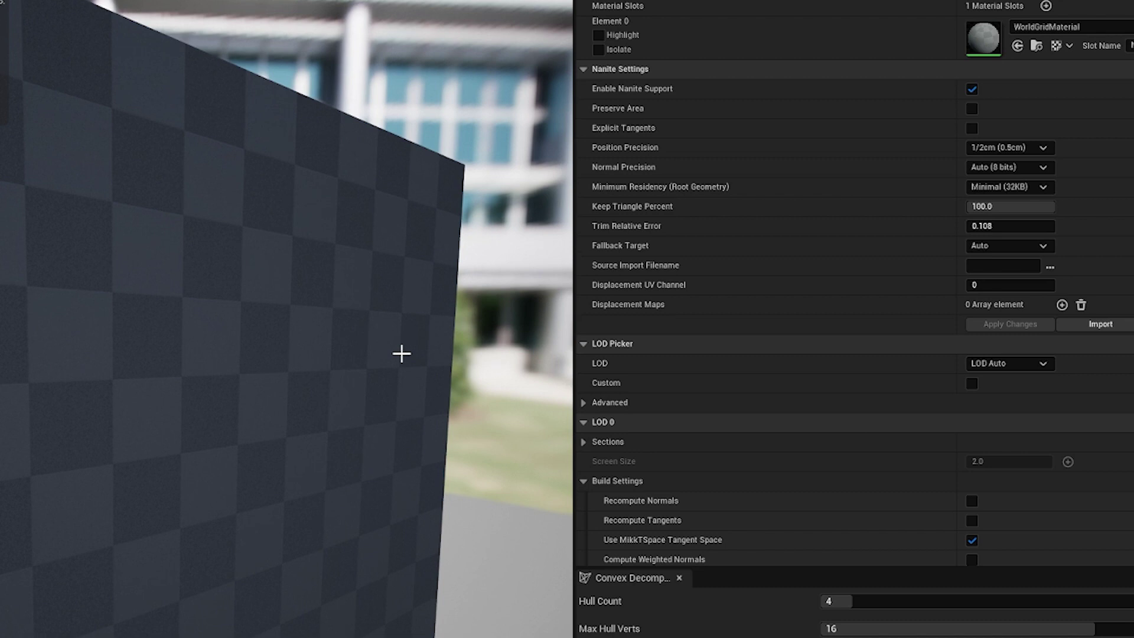
- Add one displacement map entry to the mesh's Nanite settings and assign the StoneWalls_height texture to it
click(1062, 305)
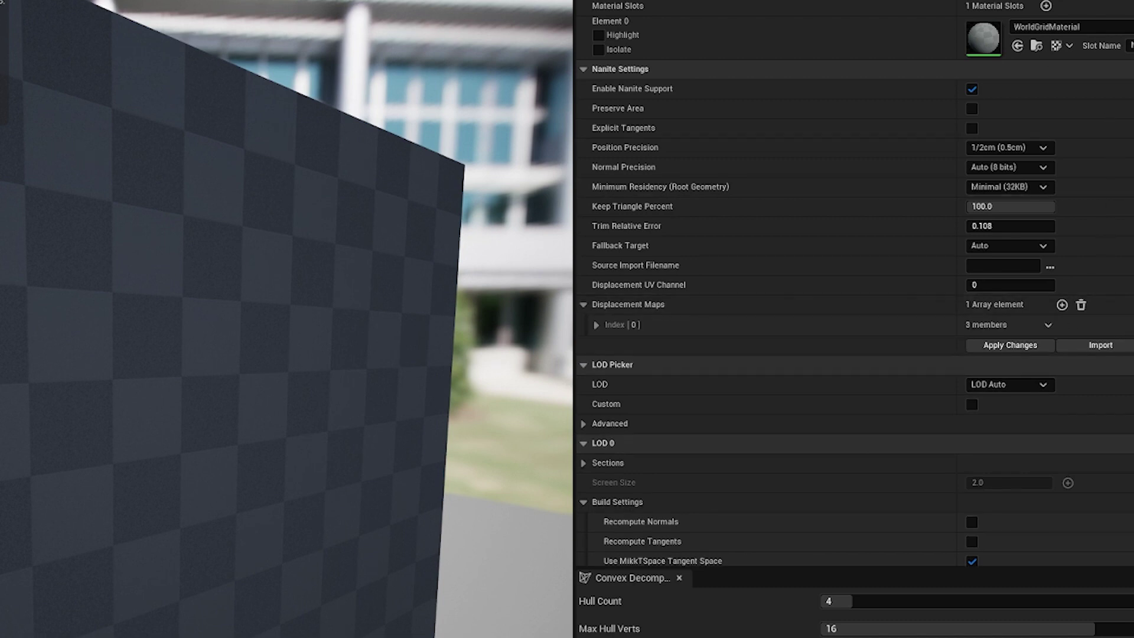
scroll(828, 231, down, 1)
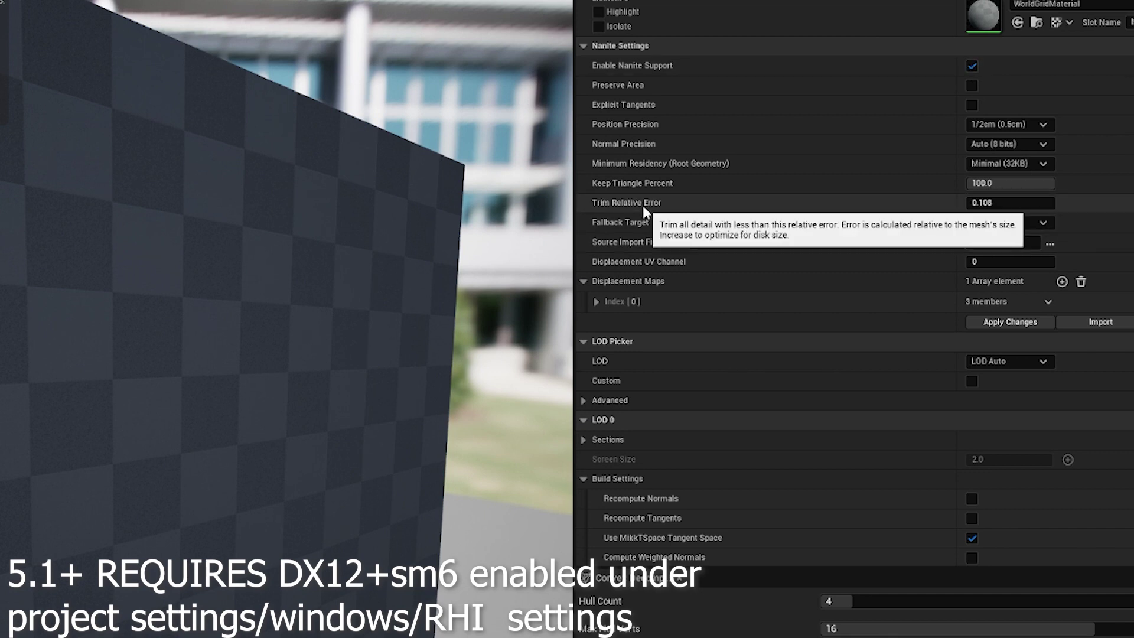
click(589, 301)
drag(473, 526, 931, 348)
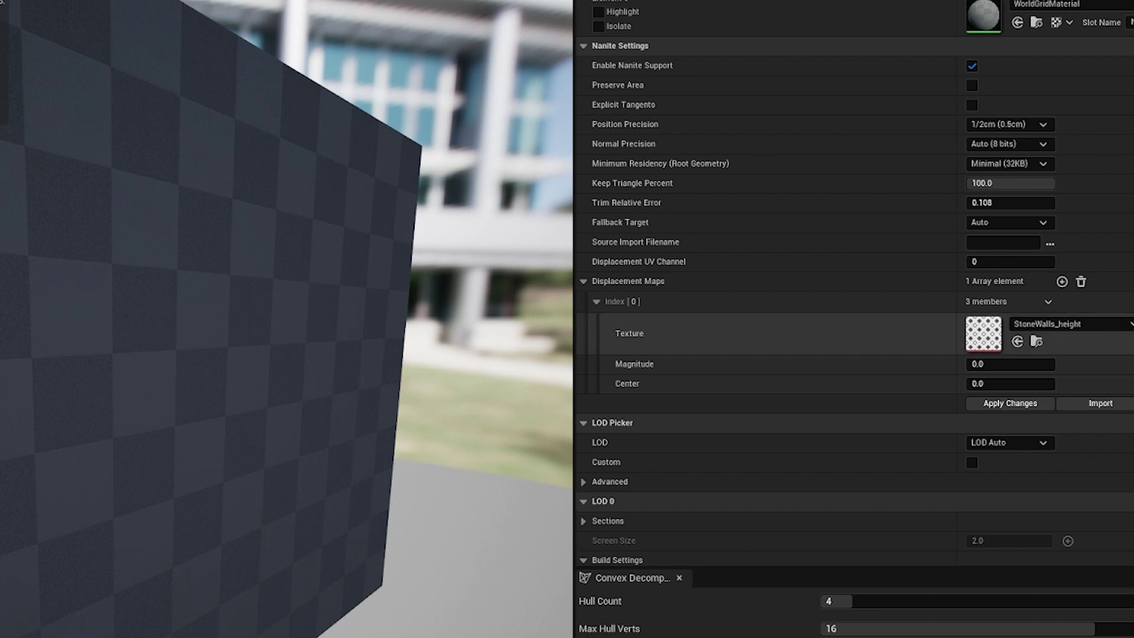
- Try displacement magnitudes of 1.008 and 4.729078, applying the Nanite changes each time
right_drag(449, 355, 547, 340)
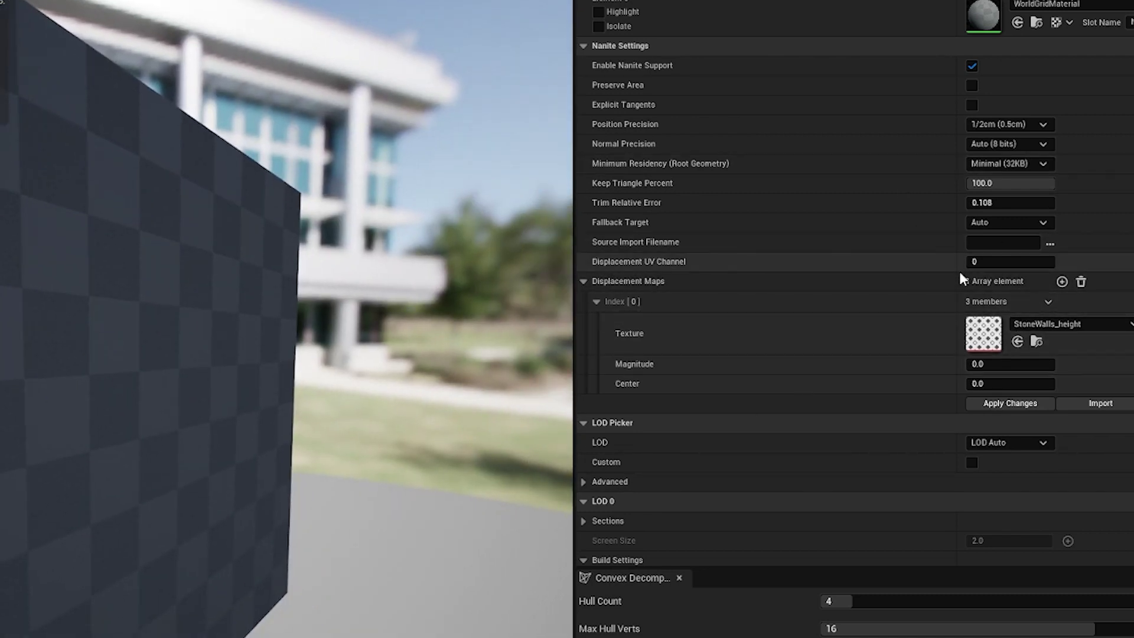
click(1005, 364)
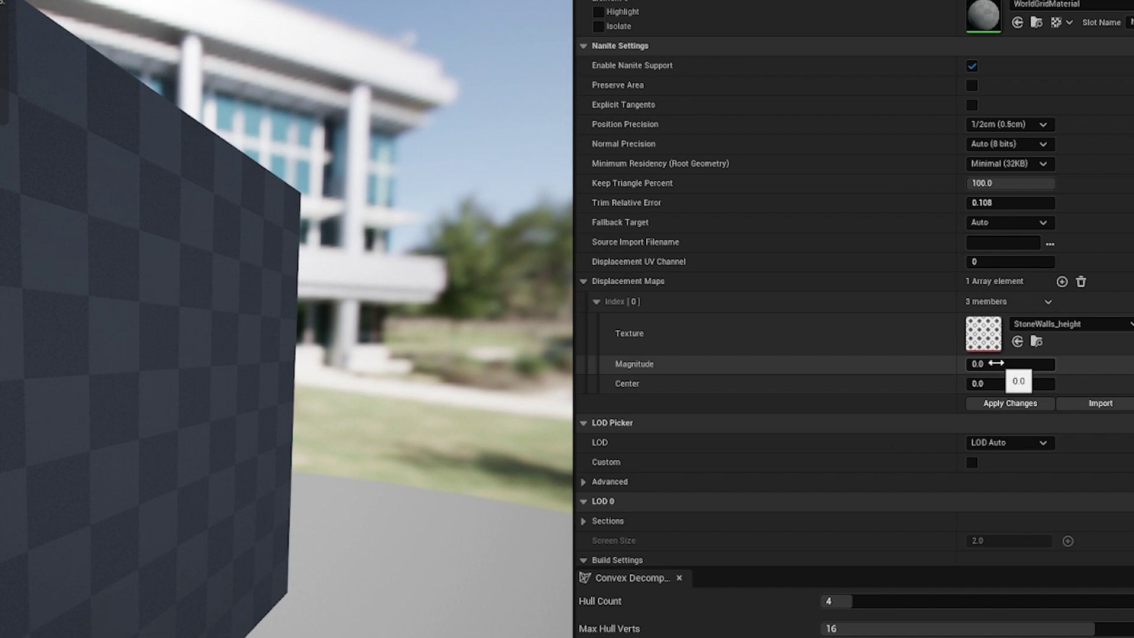
text(0.04)
drag(998, 364, 1045, 364)
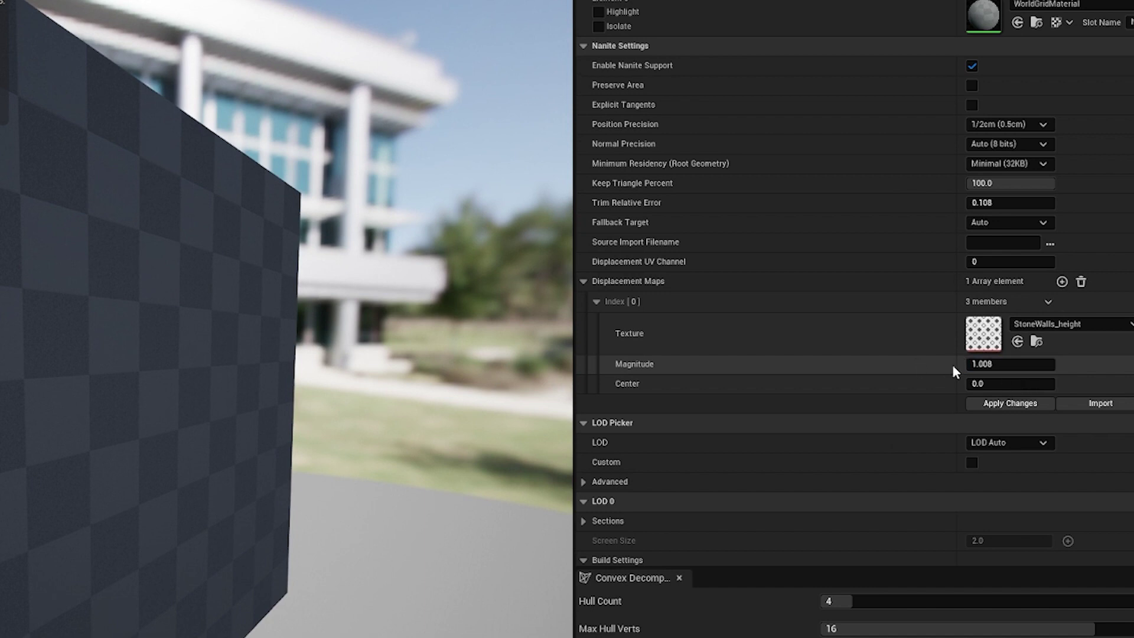
click(1012, 402)
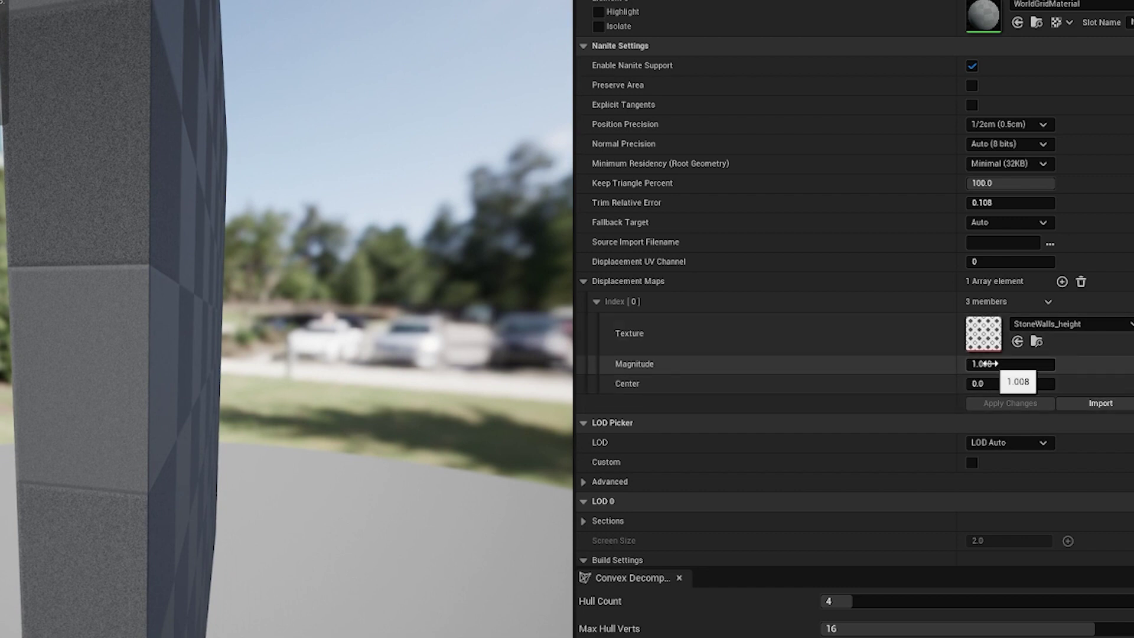
drag(983, 363, 1016, 363)
click(1005, 404)
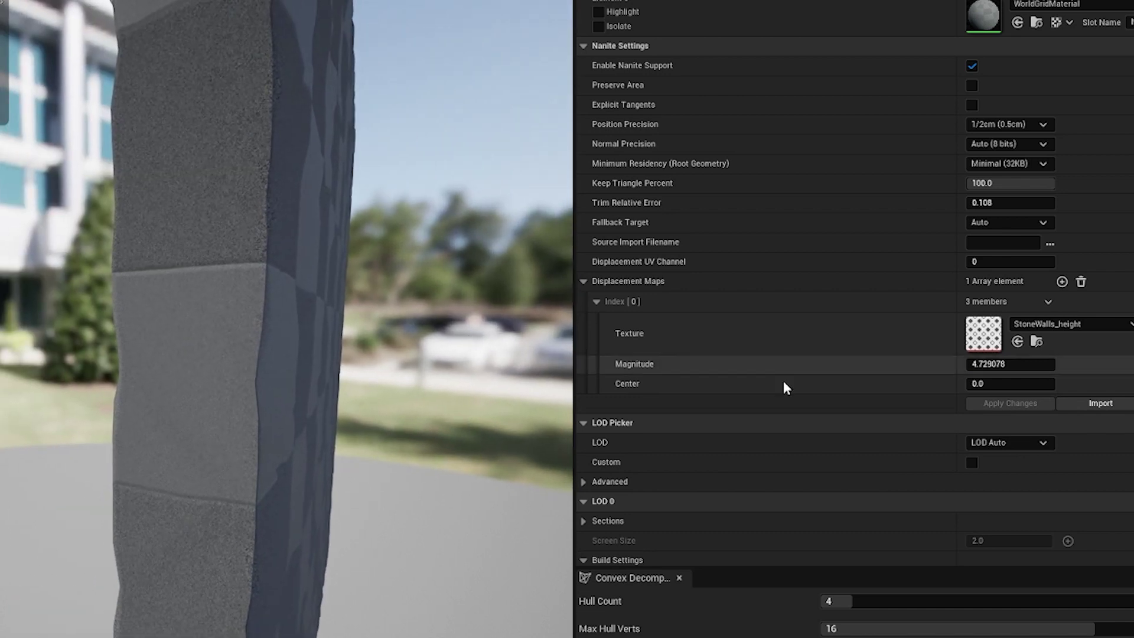
- Set the displacement magnitude to 14.318674, apply the changes and check the mesh's relief
drag(973, 363, 1016, 364)
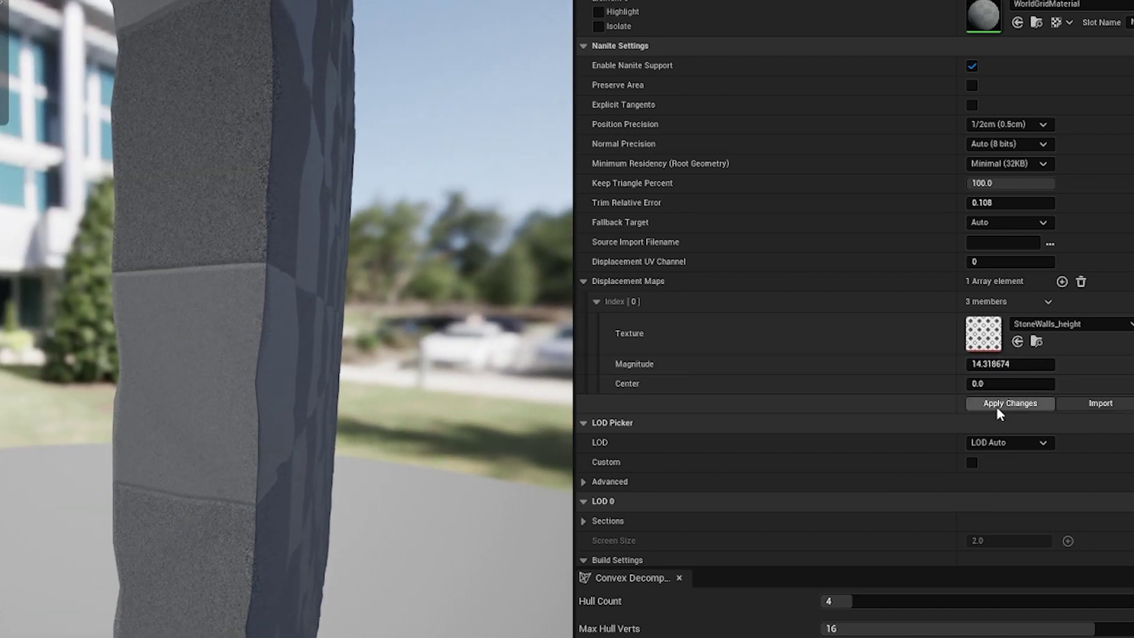
click(1010, 405)
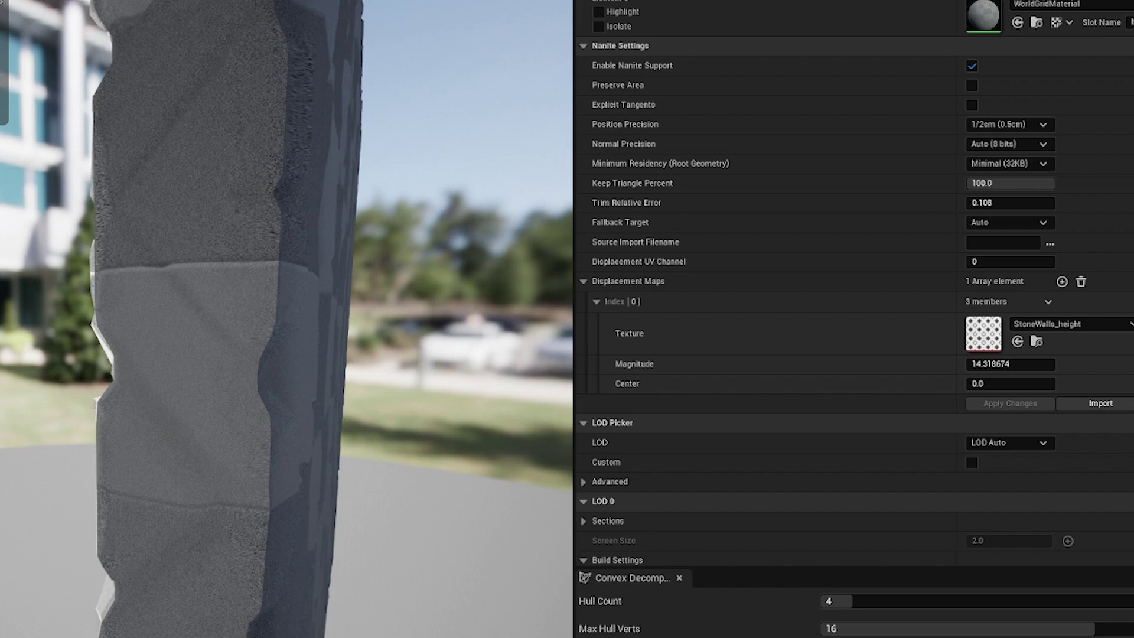
scroll(328, 351, up, 3)
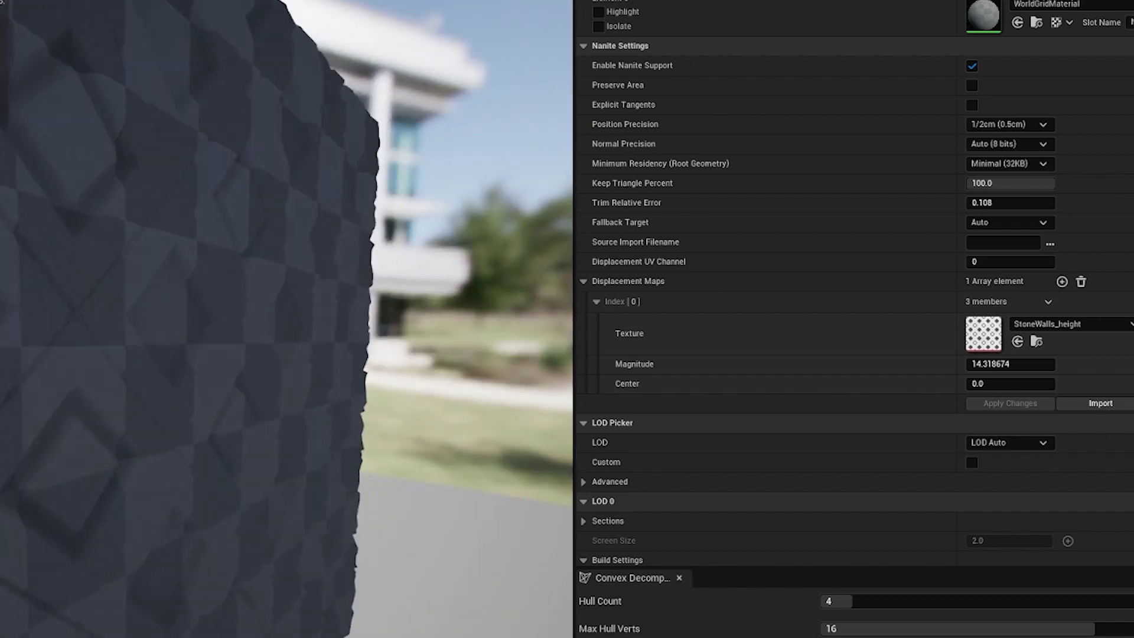
drag(319, 343, 335, 341)
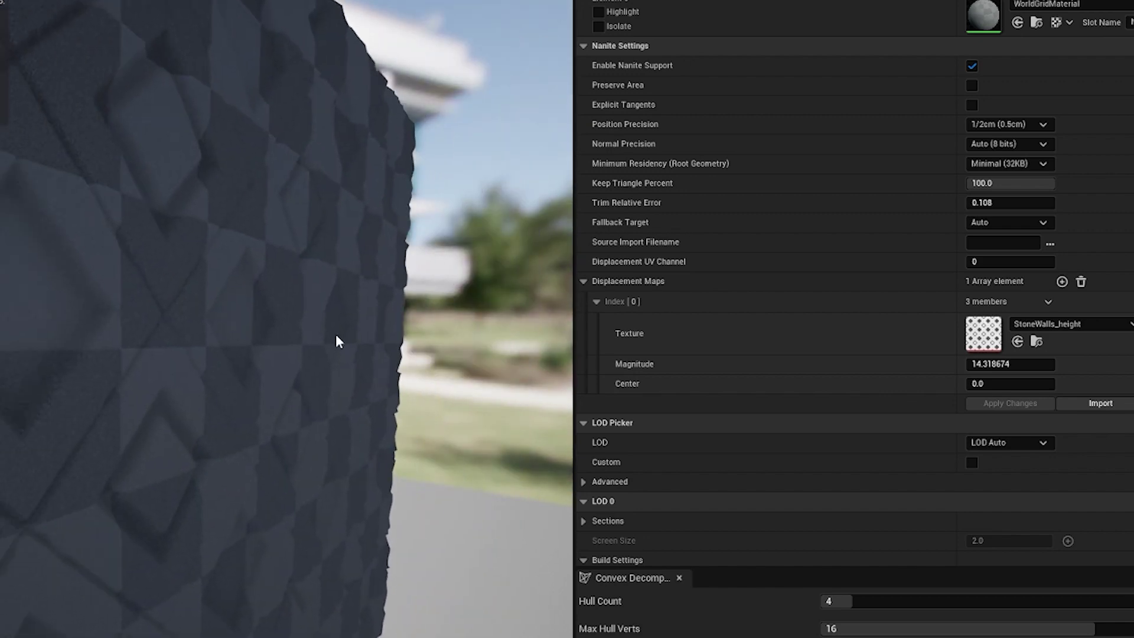
- Assign the MI_StoneWalls material to the mesh's material slot
key(ctrl+space)
drag(278, 533, 247, 221)
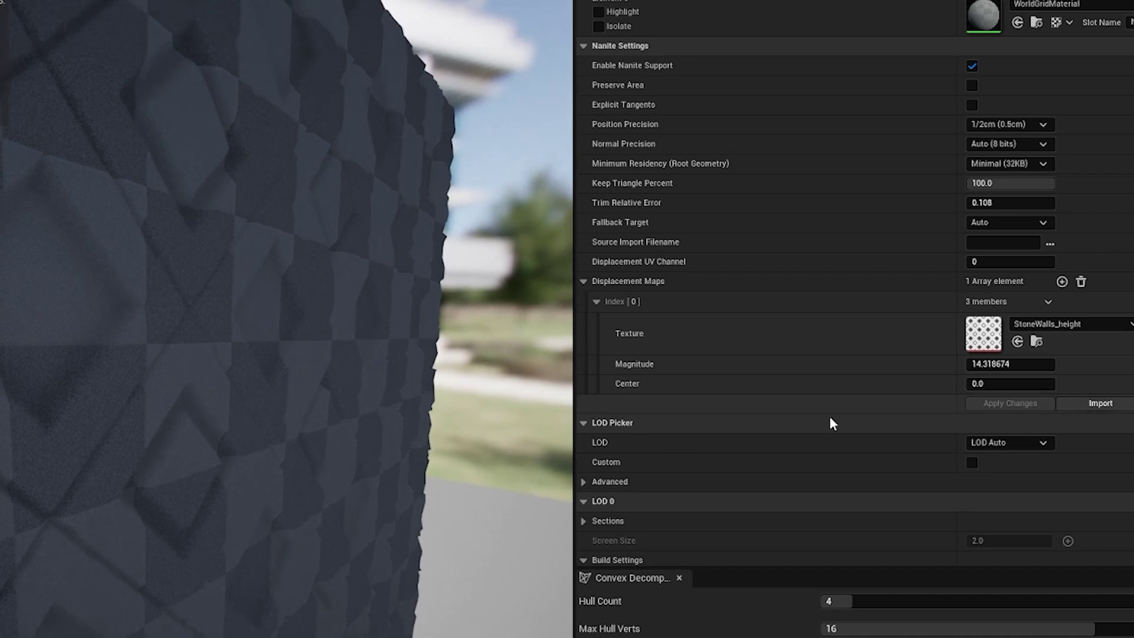
- Set the Nanite Trim Relative Error to 0 and apply the changes
click(1031, 204)
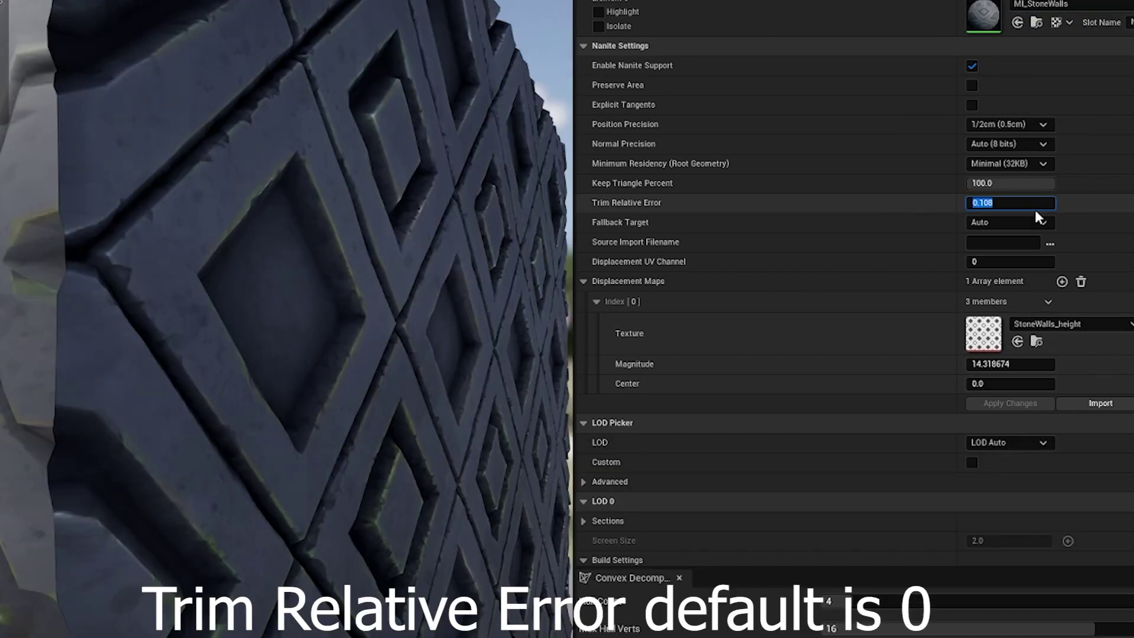
text(0)
key(Return)
click(1018, 406)
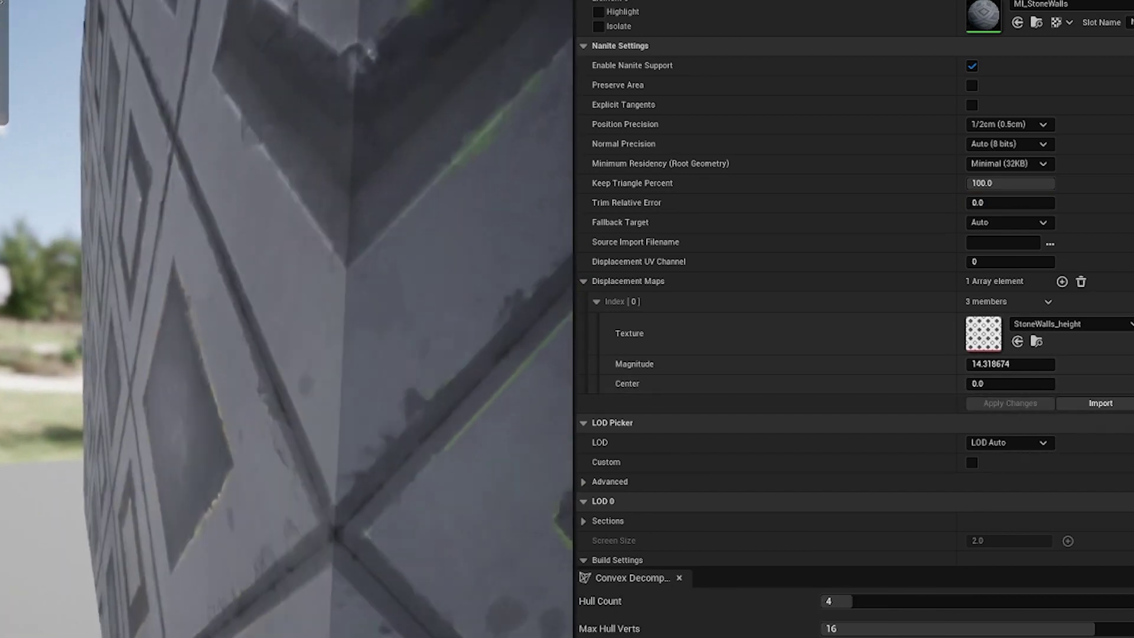
scroll(607, 372, up, 1)
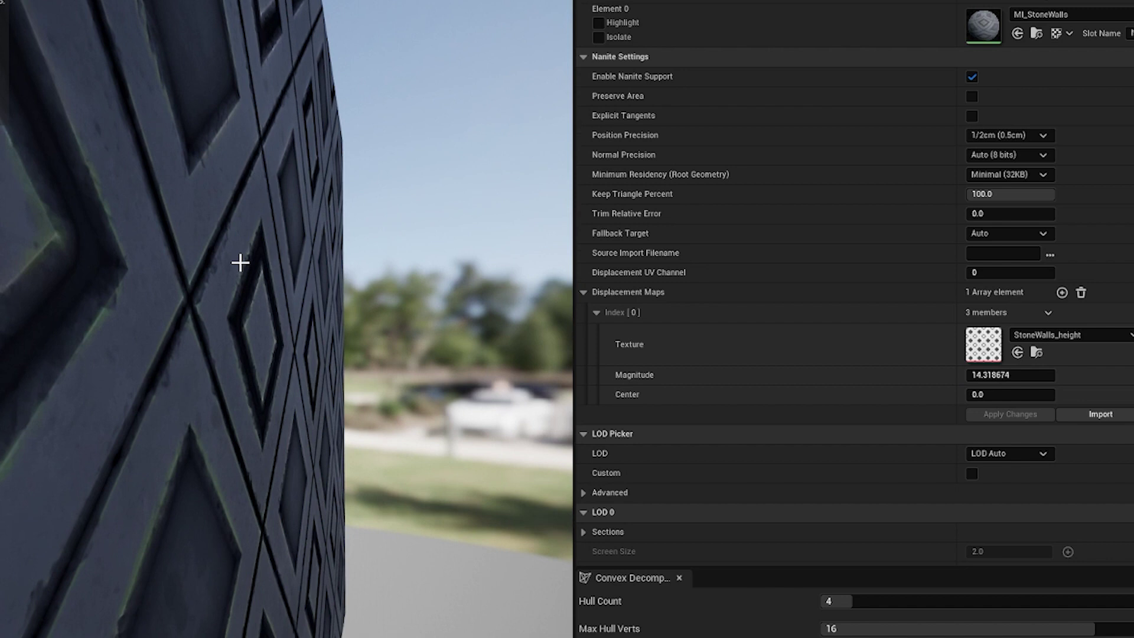
- Set the Nanite Trim Relative Error to 0.01 and apply the changes
click(1027, 214)
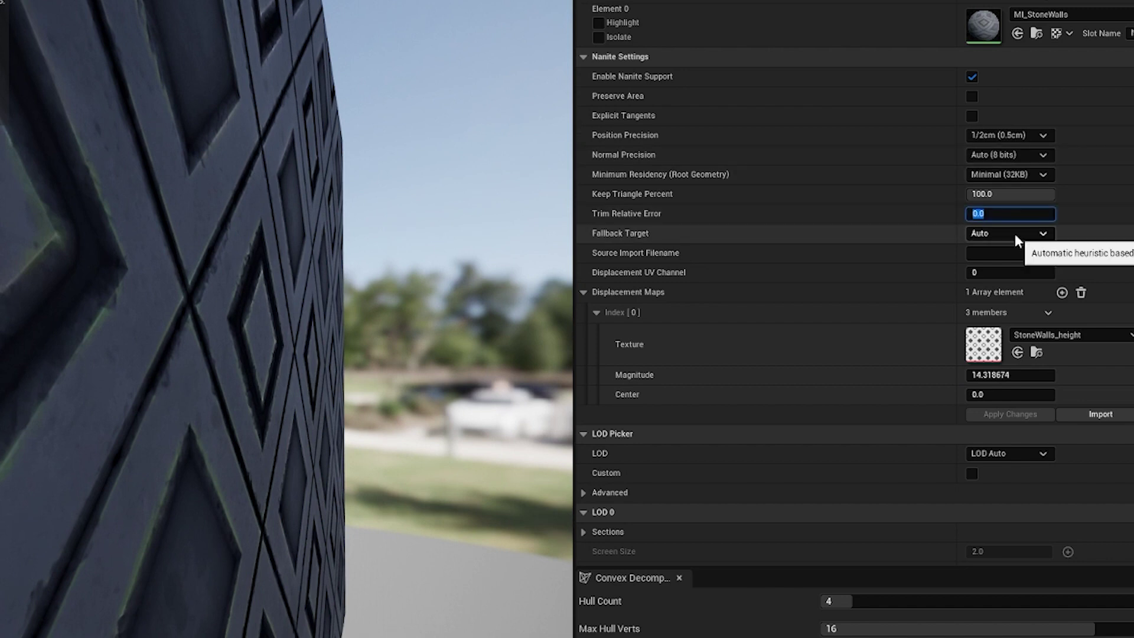
text(0.01)
key(Return)
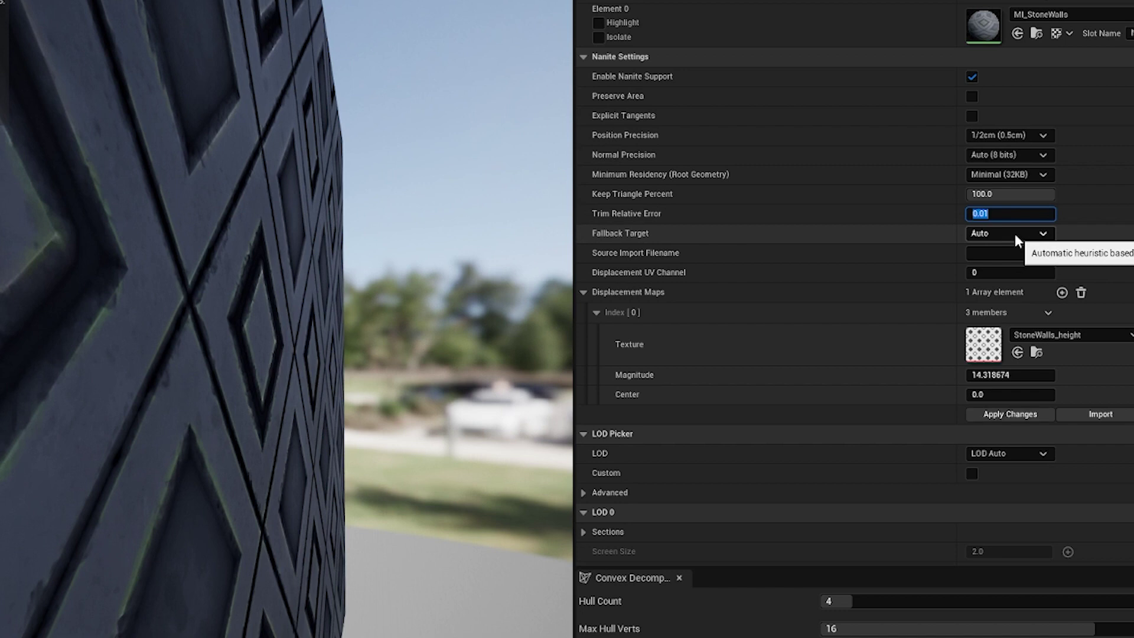
click(1013, 415)
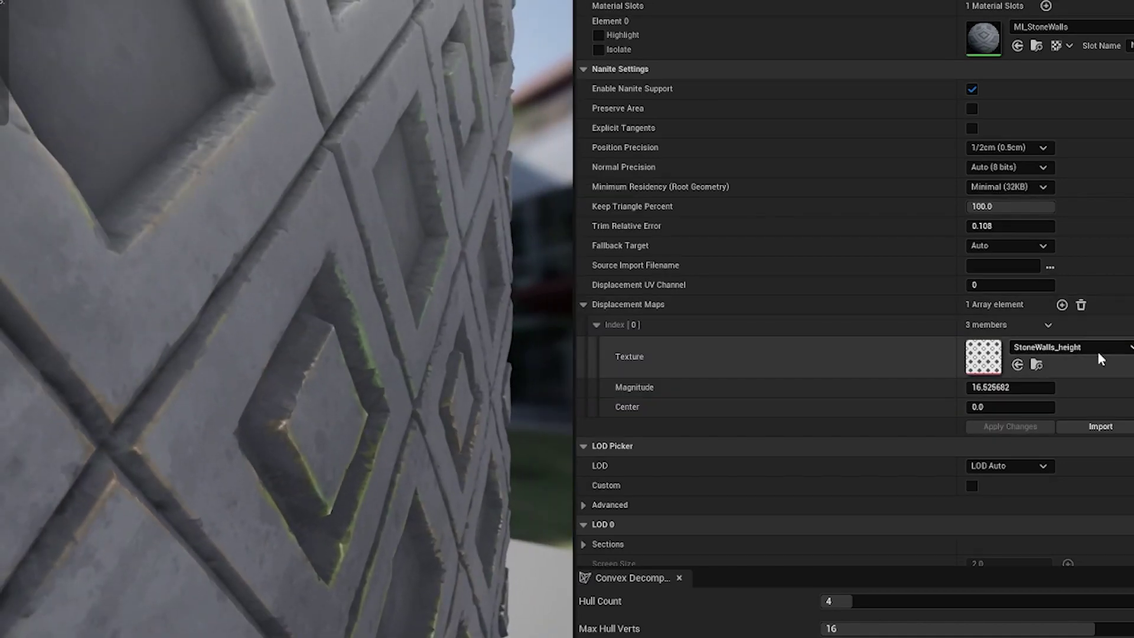
- Adjust the displacement map's magnitude and inspect the displaced wall panel up close in the level
drag(1016, 388, 998, 387)
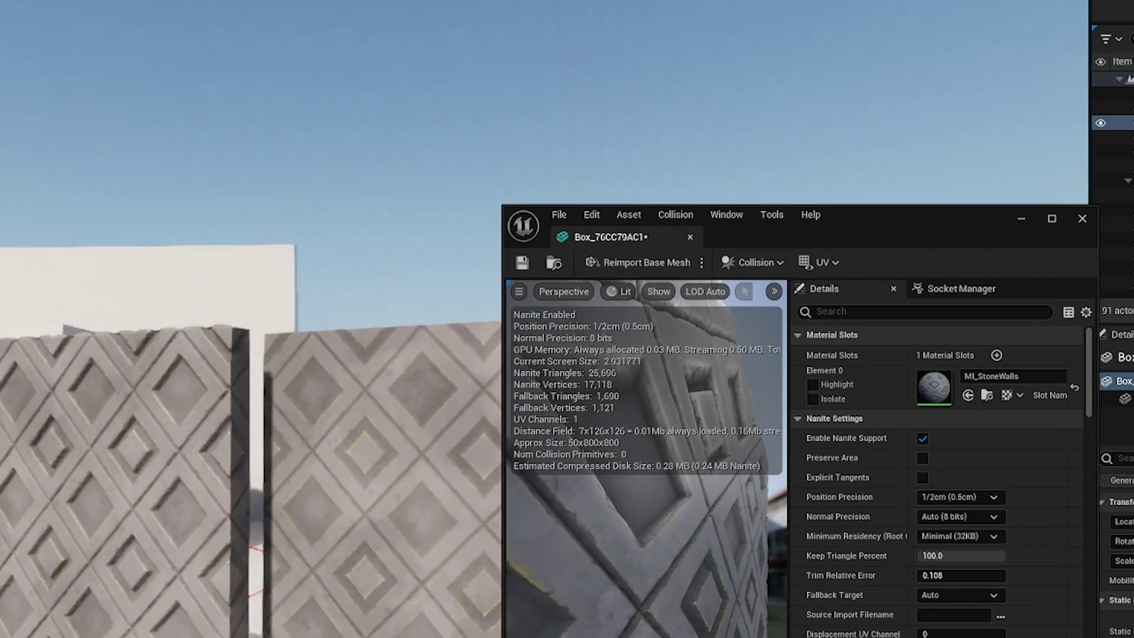
mouse_move(354, 354)
right_down()
mouse_move(295, 366)
mouse_move(342, 349)
right_up()
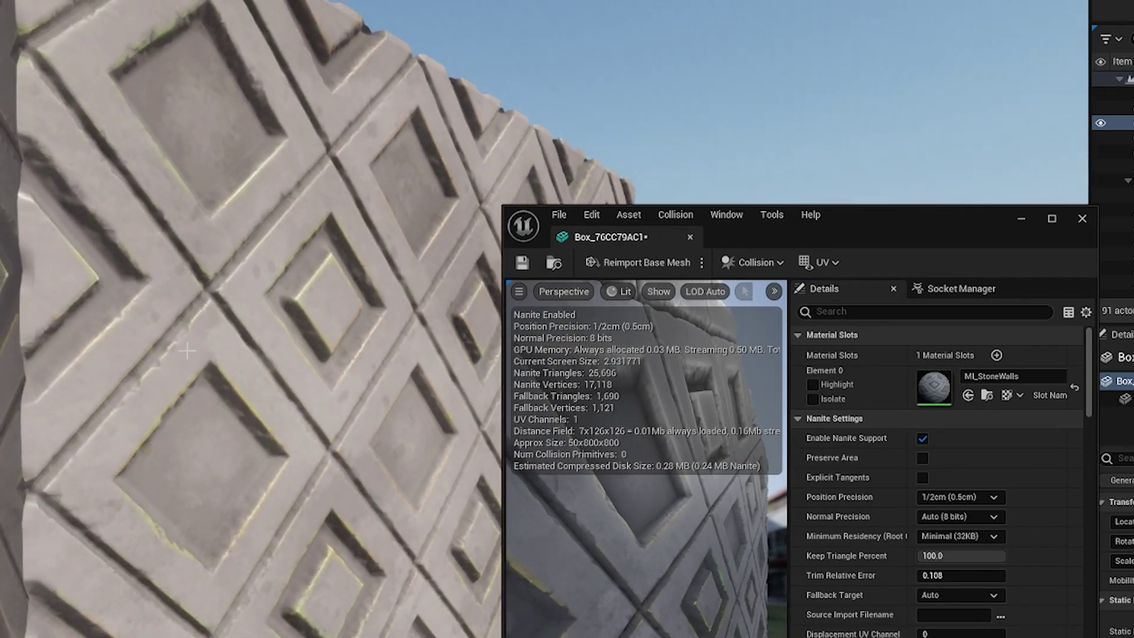
- Examine the displaced stone wall's edges and surface relief in the level and in the mesh preview
right_drag(188, 351, 341, 366)
click(337, 366)
click(317, 441)
right_drag(316, 440, 284, 431)
right_drag(747, 131, 748, 132)
drag(923, 233, 987, 0)
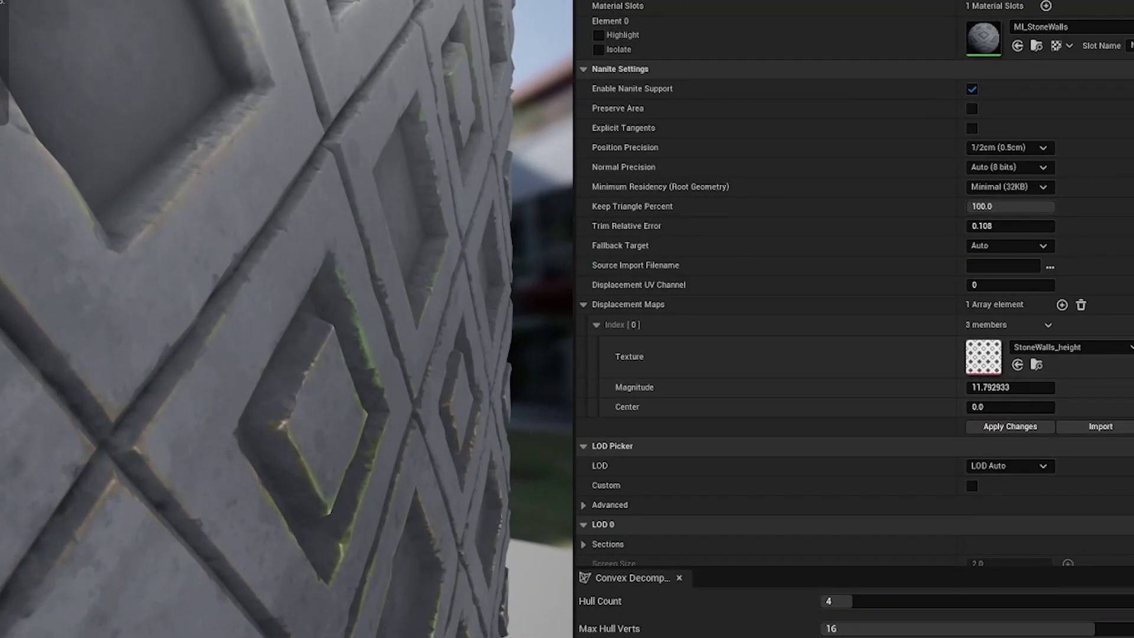
drag(182, 367, 183, 367)
drag(244, 342, 244, 343)
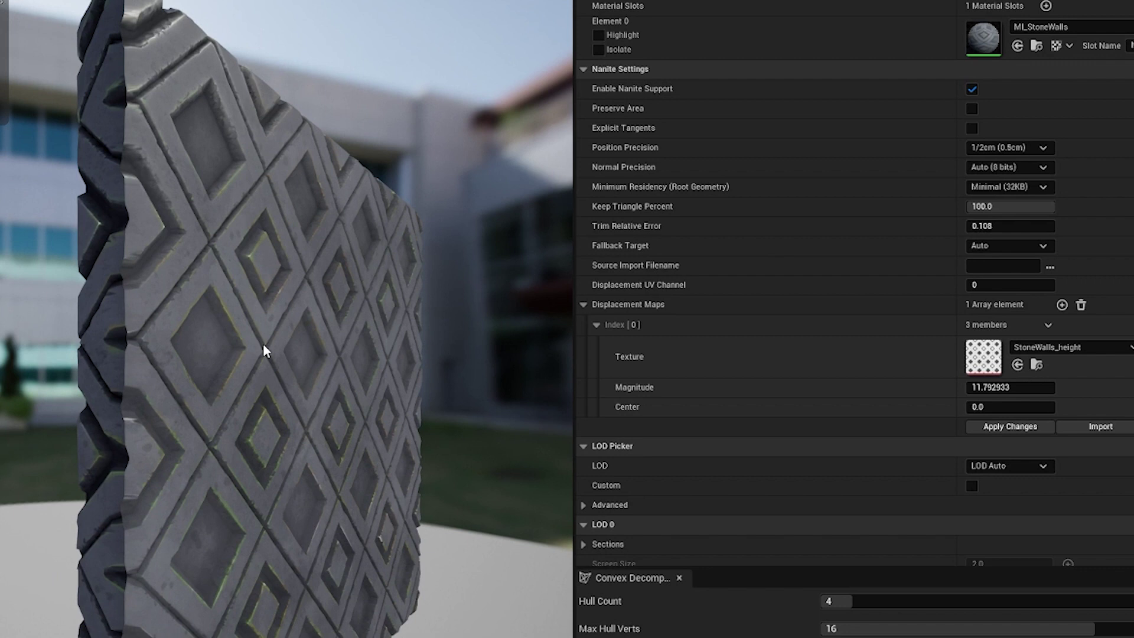
- Set the StoneWalls_height displacement map's Center to 0.5, apply the changes and check the wall surface
click(1008, 406)
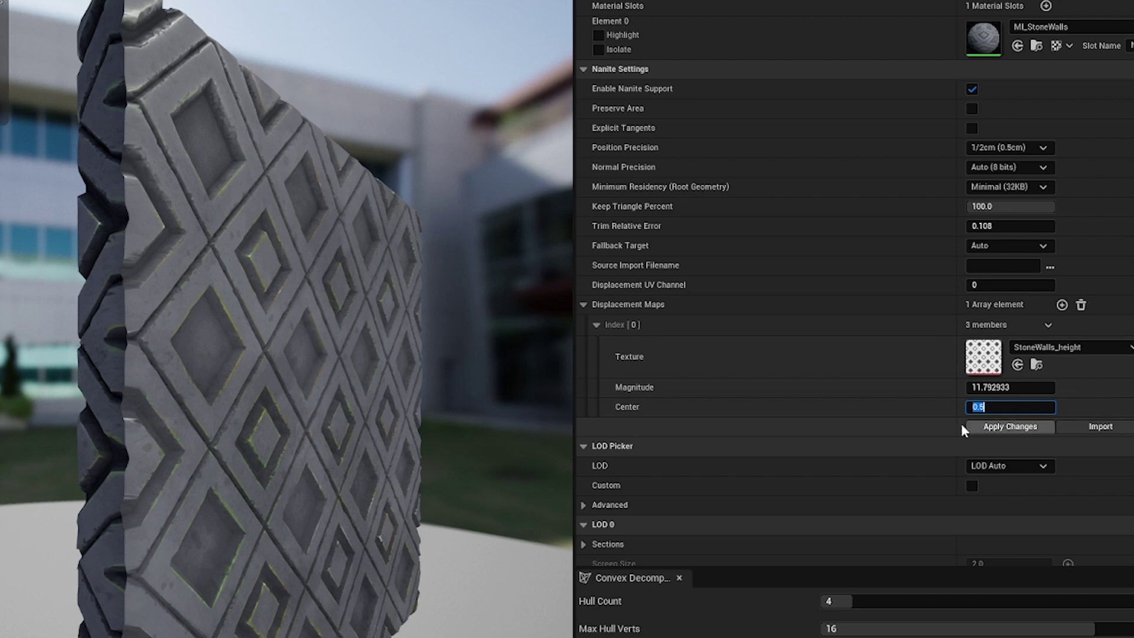
scroll(961, 424, down, 1)
click(981, 409)
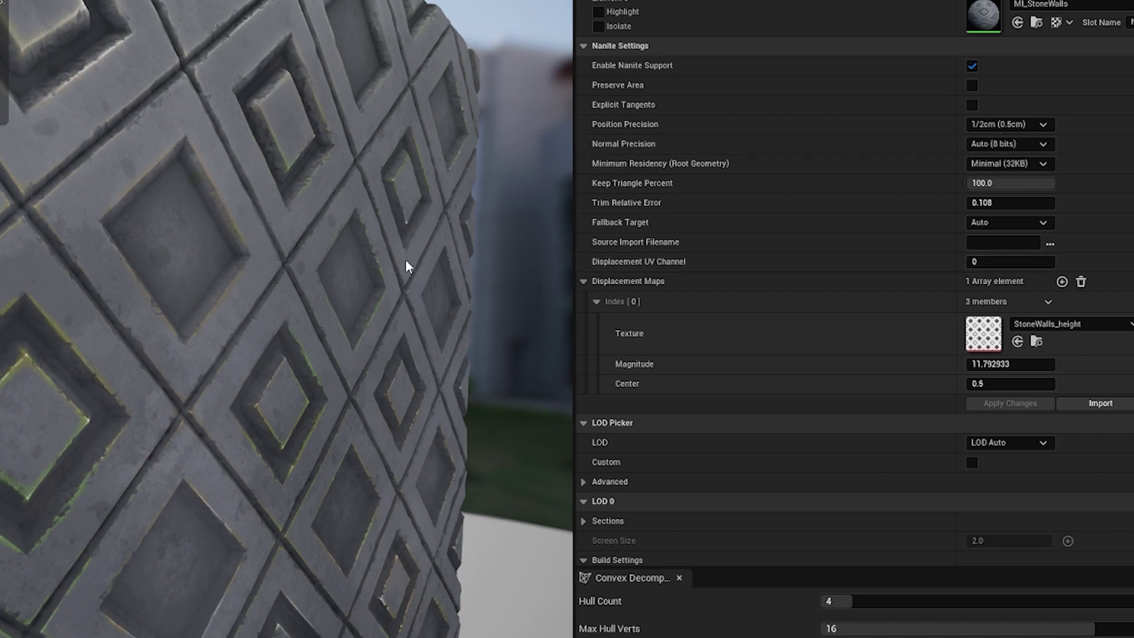
drag(406, 264, 384, 264)
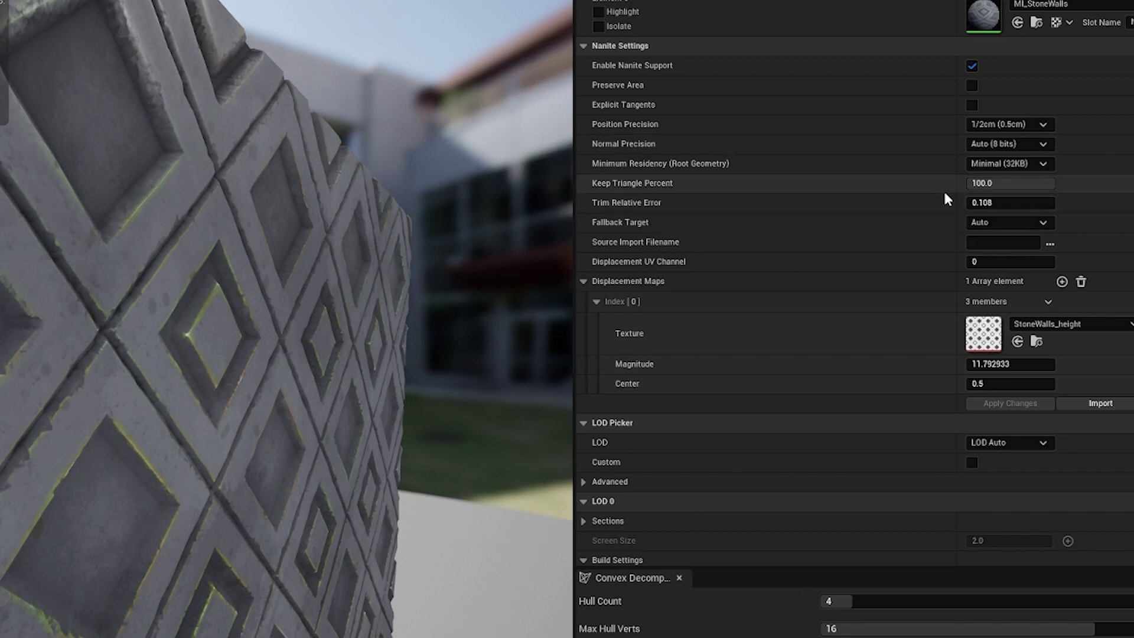
- Set the Nanite Trim Relative Error to 0.38, apply the changes and inspect the simplified wall
click(992, 203)
text(0.14)
key(BackSpace)
key(BackSpace)
text(38)
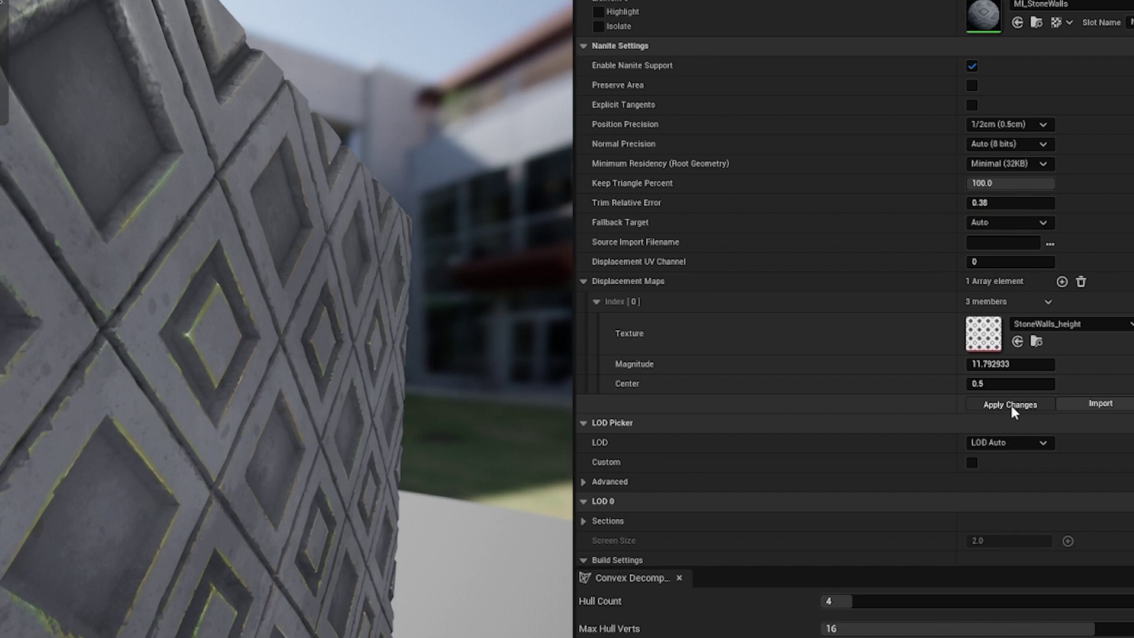
click(1012, 405)
mouse_move(491, 271)
mouse_down()
mouse_move(425, 271)
mouse_move(514, 274)
mouse_move(500, 281)
mouse_up()
drag(1005, 207, 1017, 207)
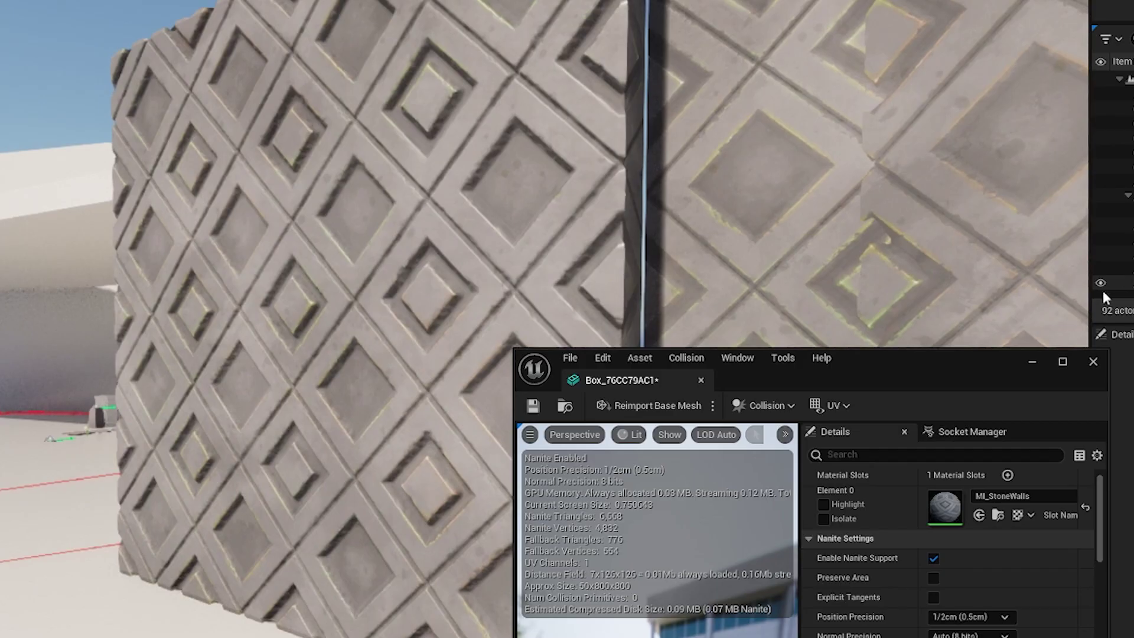
- Import the high-resolution Nanite mesh for the comparison wall Box_76CC79AC from its source import file
drag(898, 357, 958, 6)
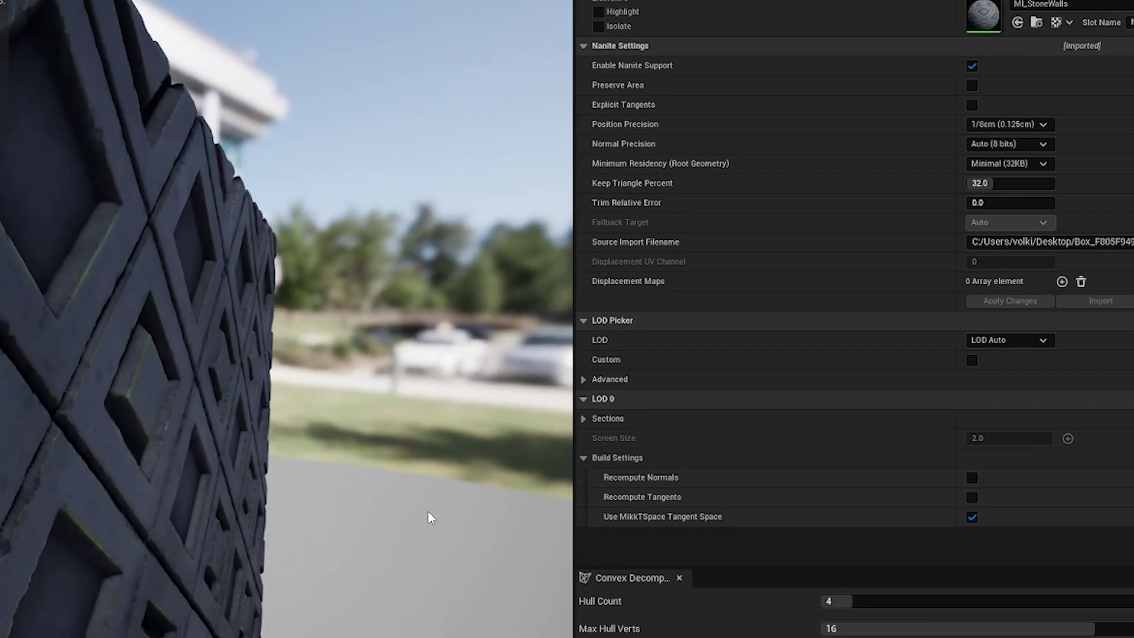
right_drag(431, 519, 434, 515)
drag(305, 521, 335, 525)
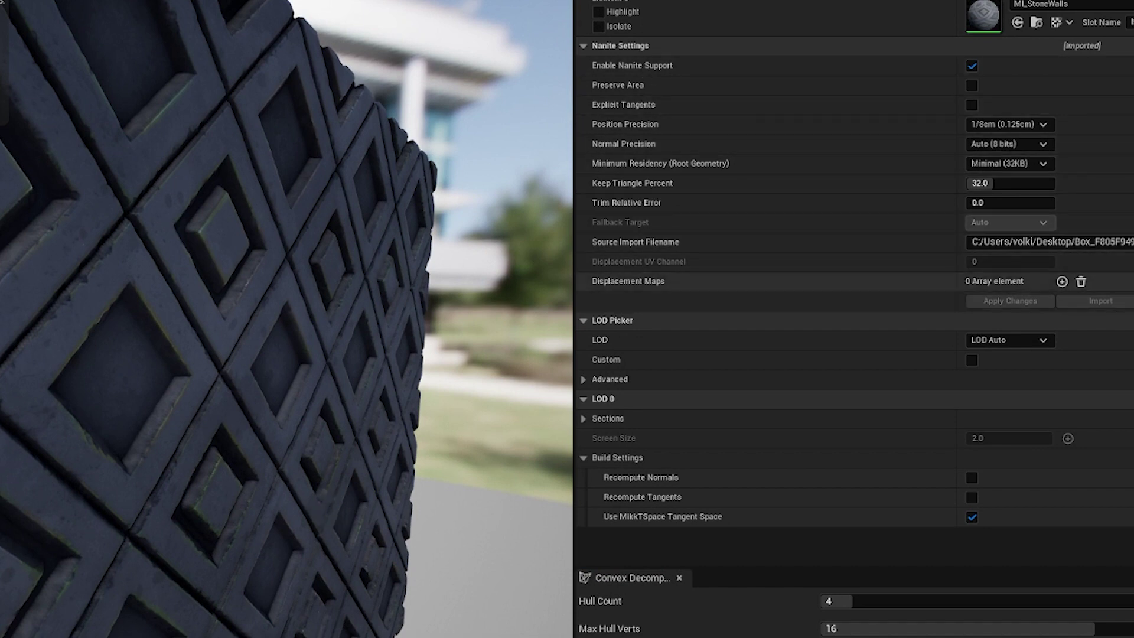
click(1089, 241)
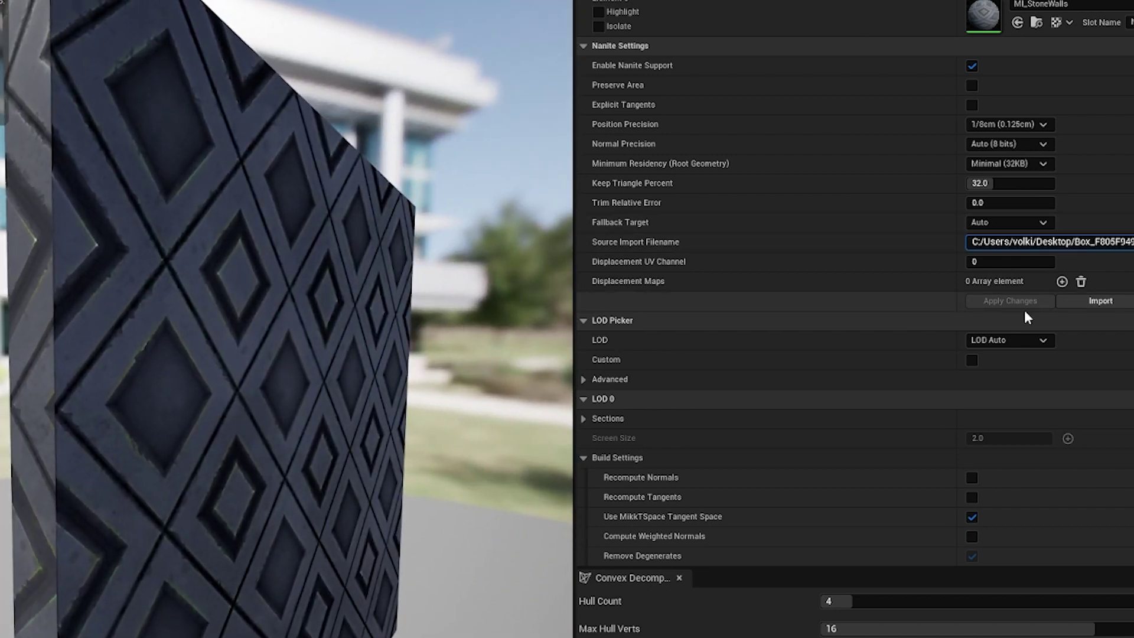
click(1066, 302)
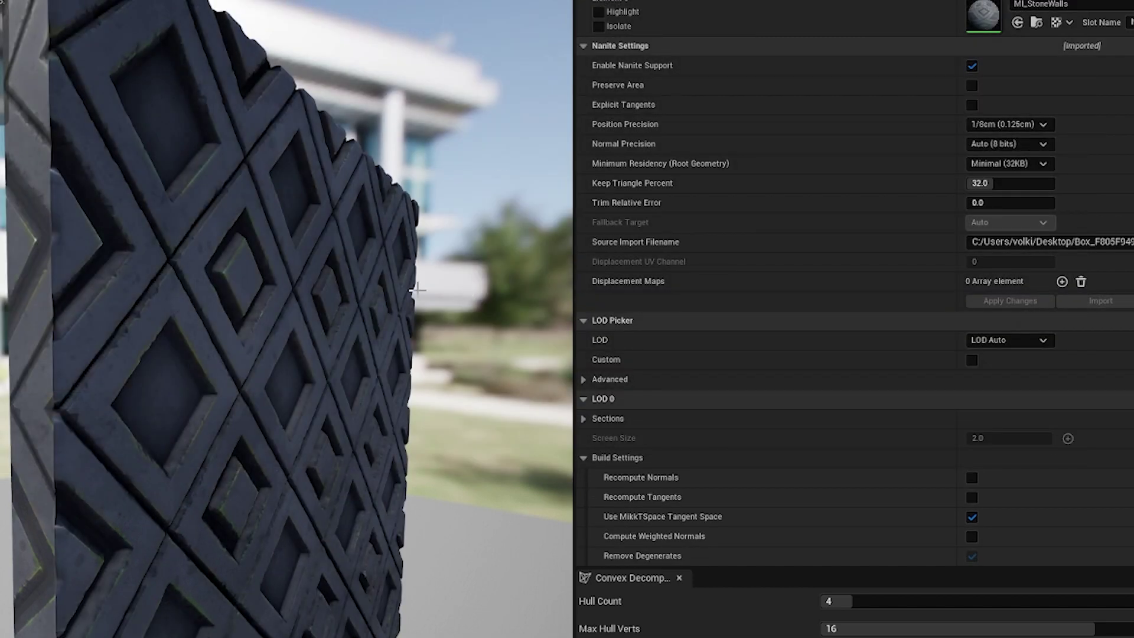
- Examine the comparison wall's imported relief, its source import filename, and its build and LOD settings
right_drag(415, 283, 405, 322)
key(a)
key(d)
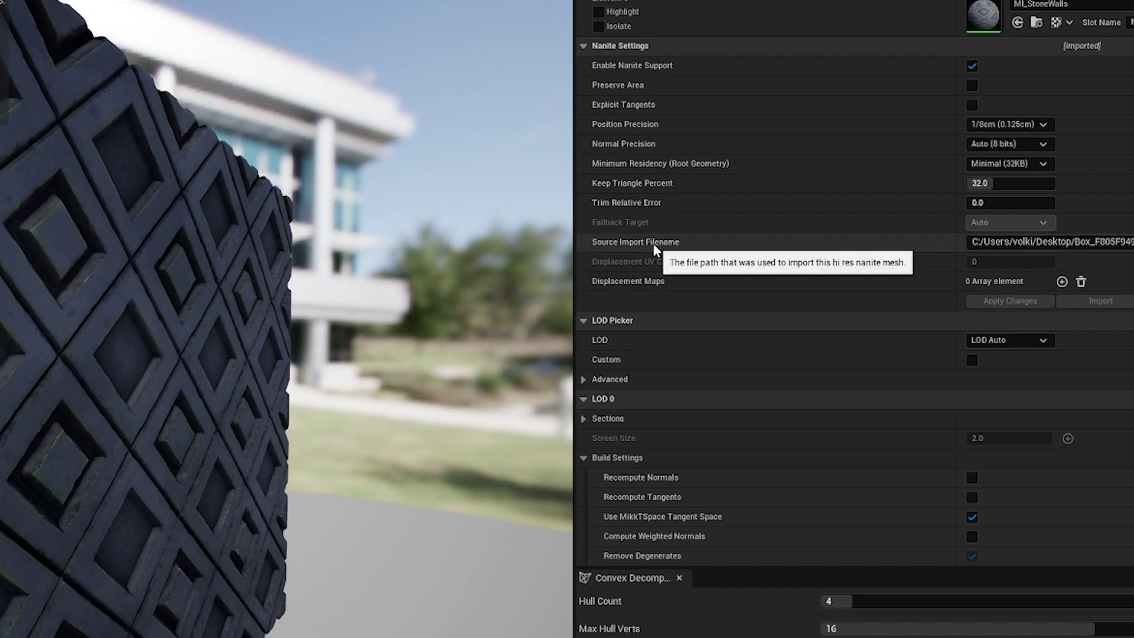
middle_drag(216, 220, 222, 221)
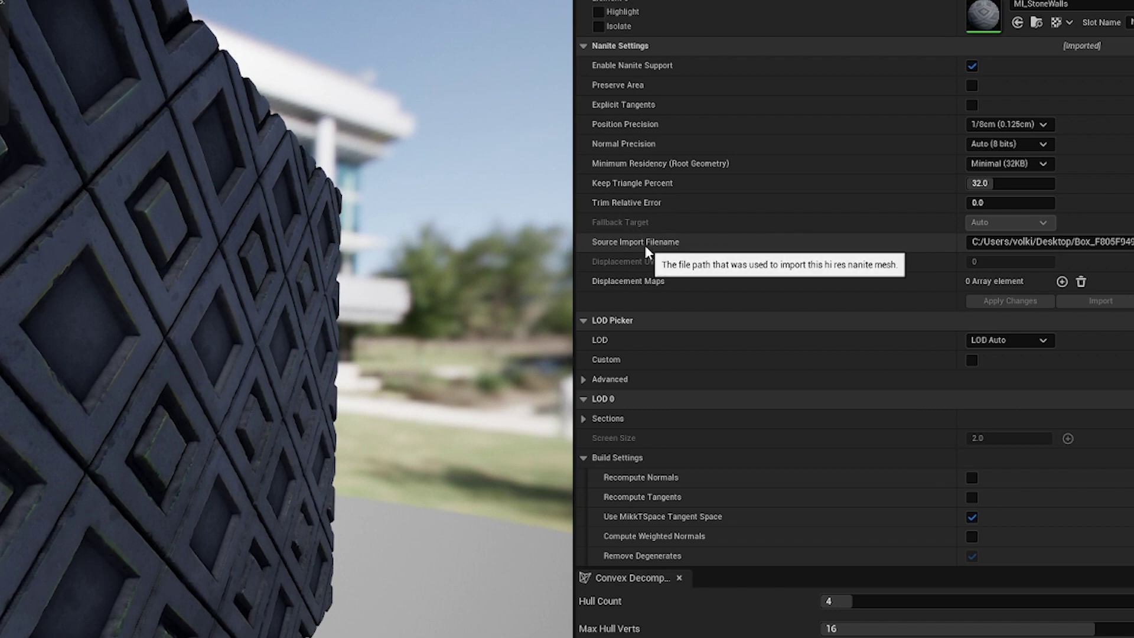
scroll(849, 274, down, 8)
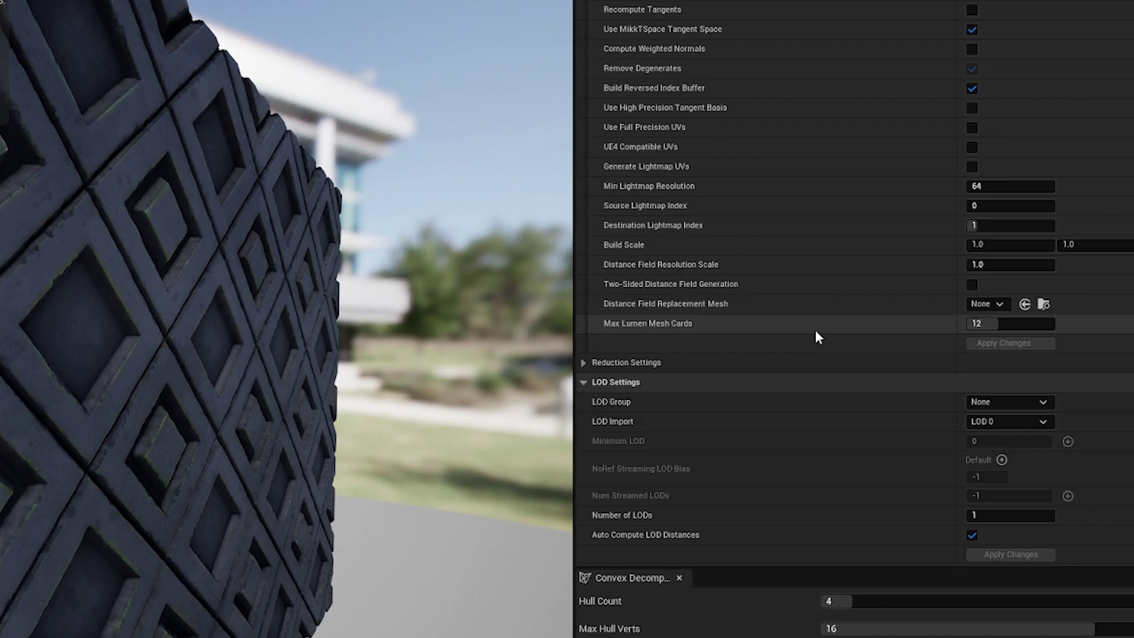
scroll(815, 335, up, 8)
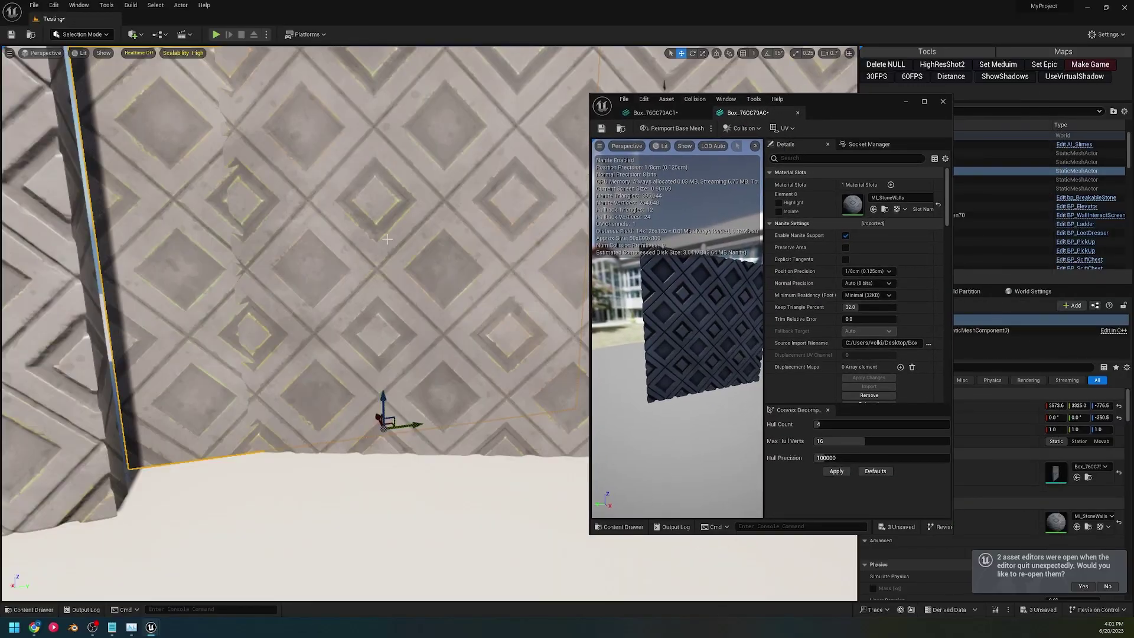
- Compare the two walls in the level, show the stonewall texture folder and minimize the mesh editor
right_drag(387, 240, 287, 245)
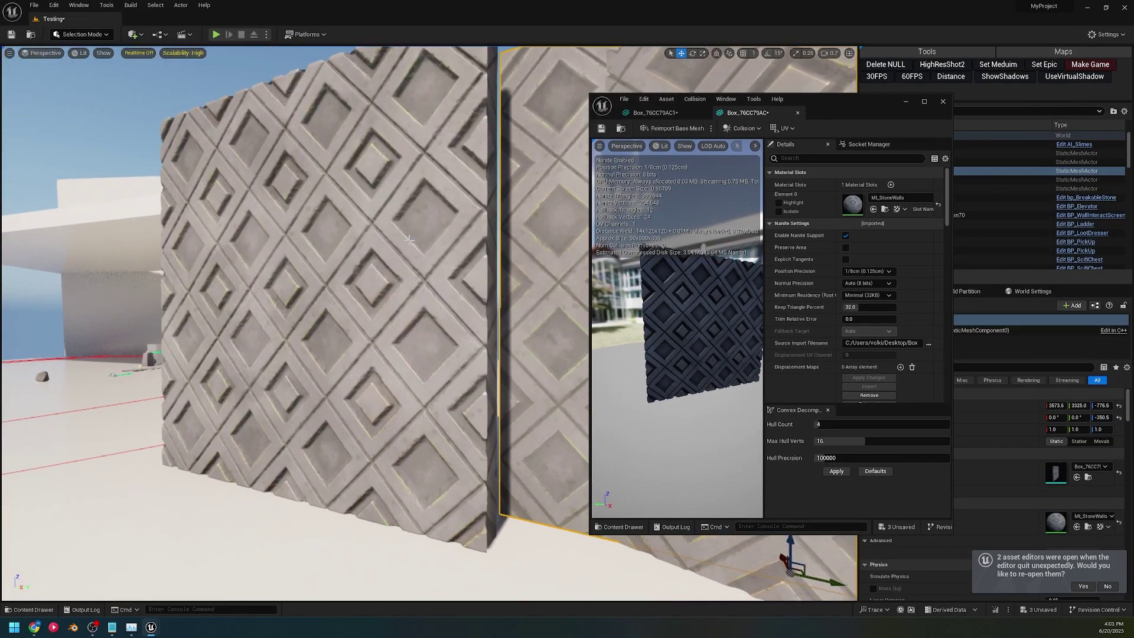
click(53, 5)
click(23, 612)
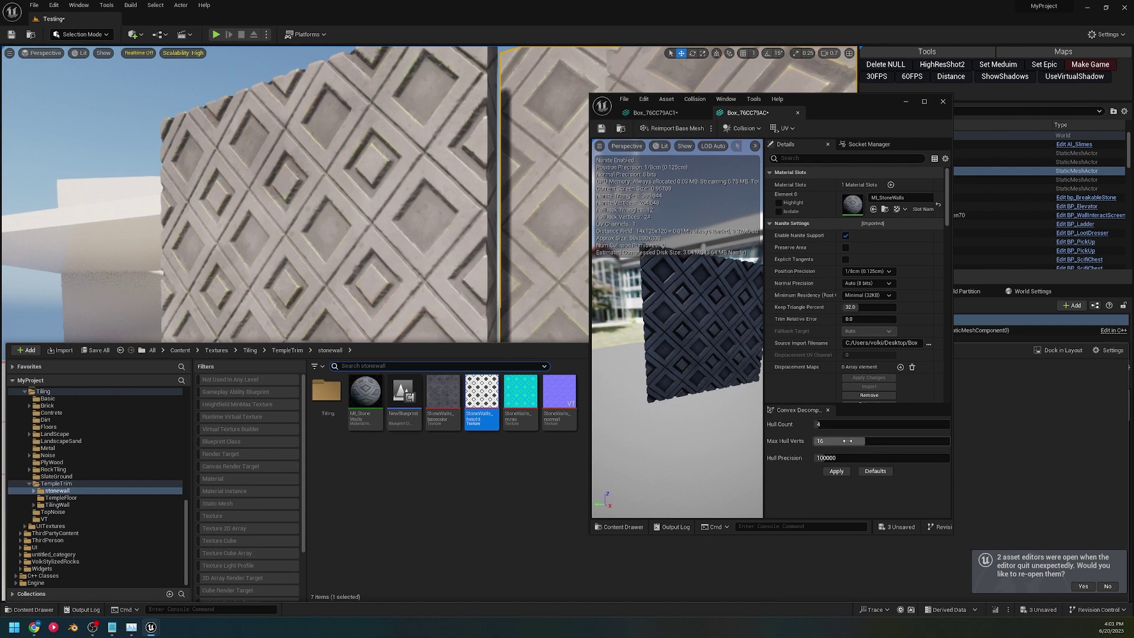
click(906, 102)
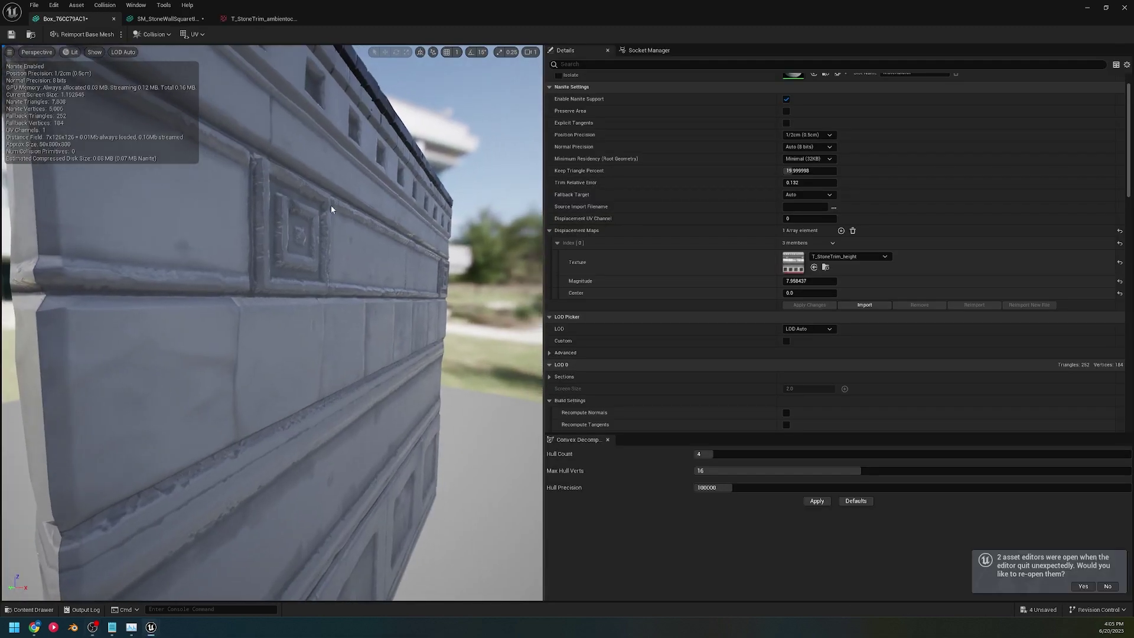
- Inspect the stone trim relief along the top, middle and lower bands of the Box_76CC79AC1 mesh
middle_drag(336, 220, 308, 171)
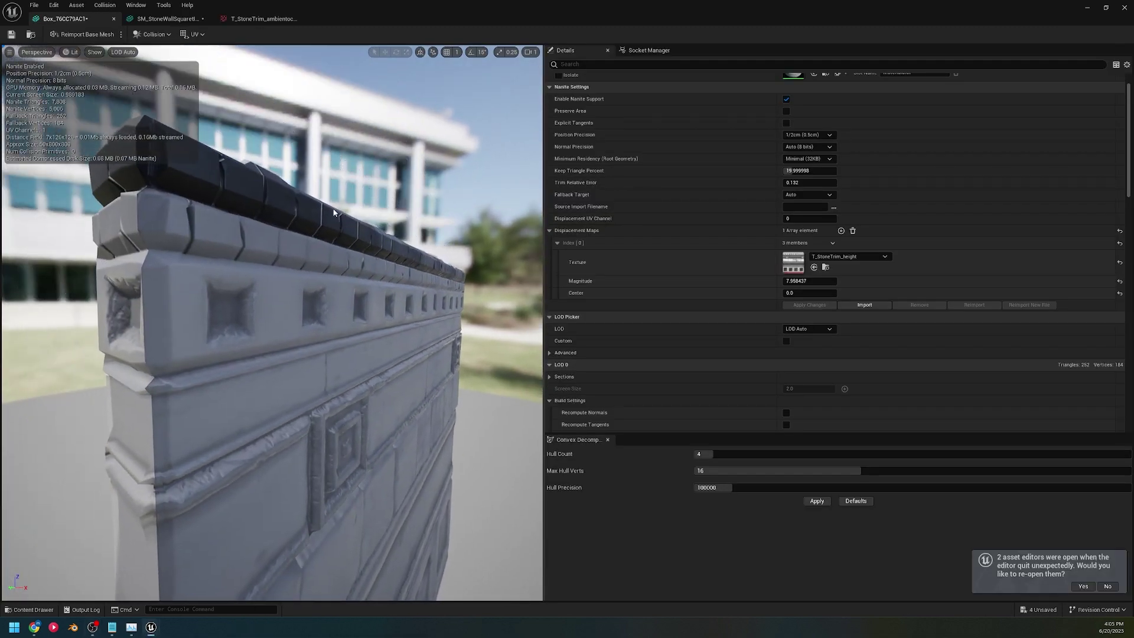
drag(340, 242, 341, 264)
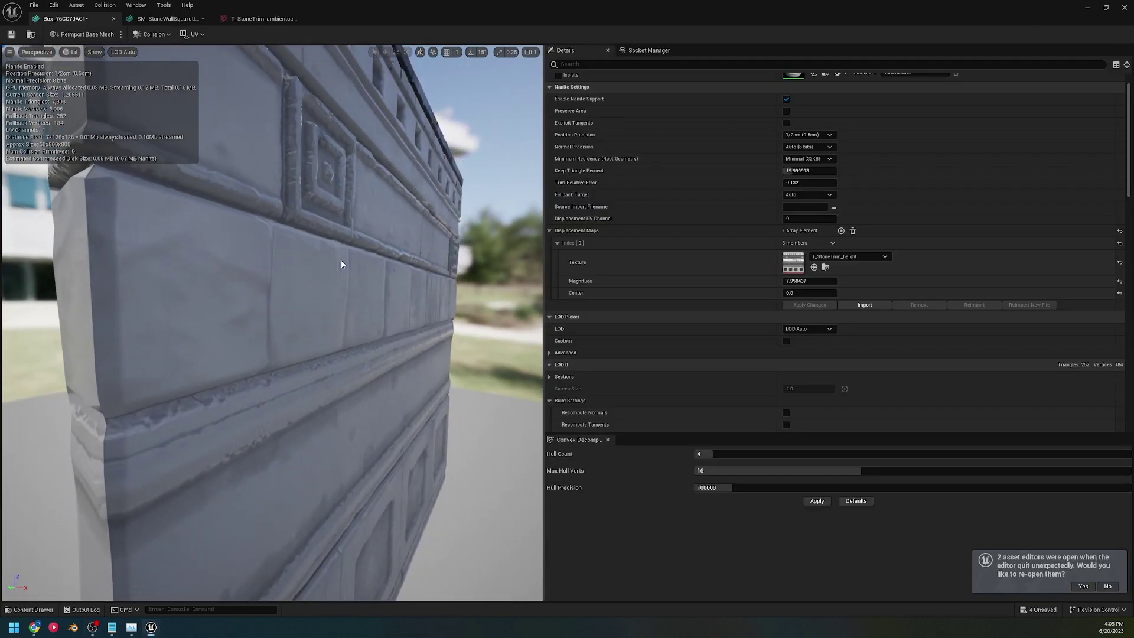
drag(323, 206, 314, 192)
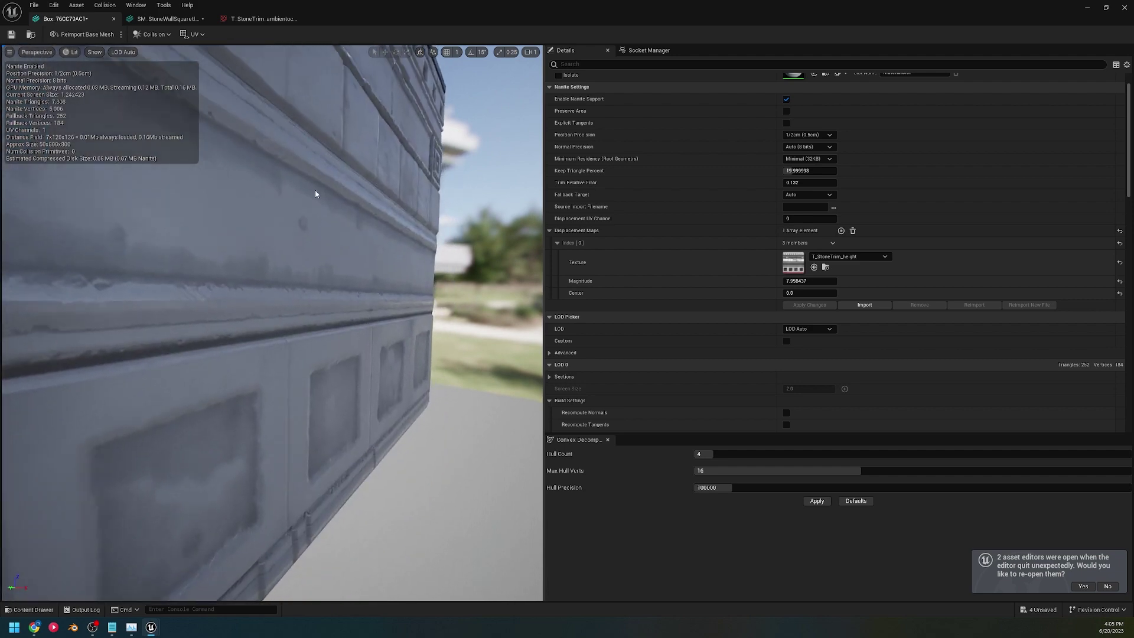
- Switch to the SM_StoneWallSquare mesh and inspect the rough displaced edges around its recessed panels
click(151, 19)
scroll(344, 191, up, 4)
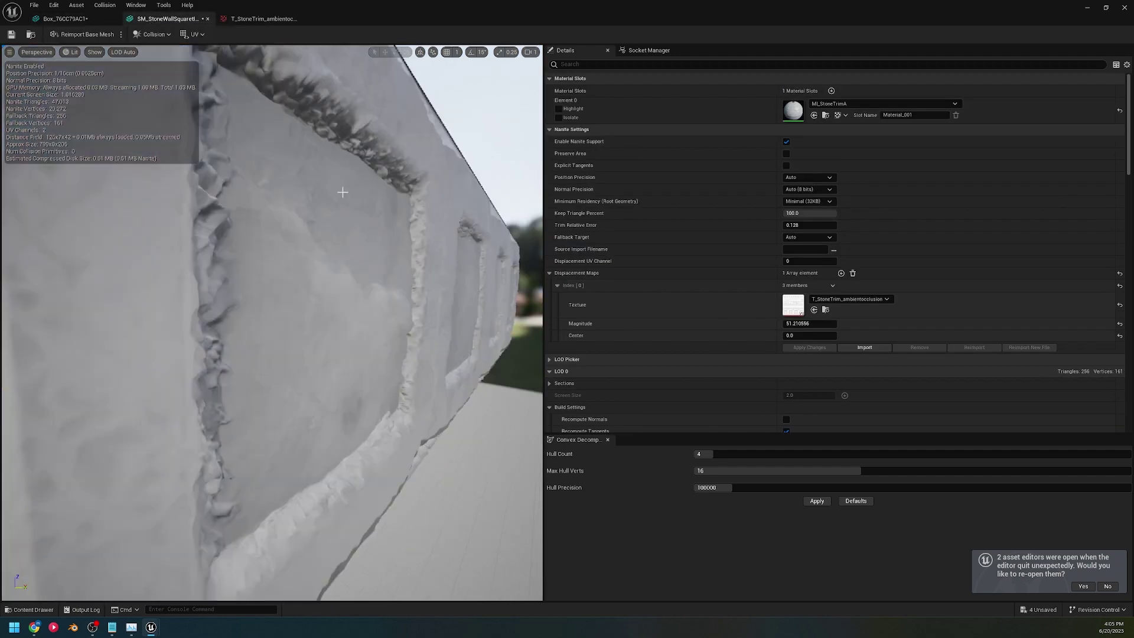
right_drag(345, 191, 321, 185)
drag(305, 251, 354, 257)
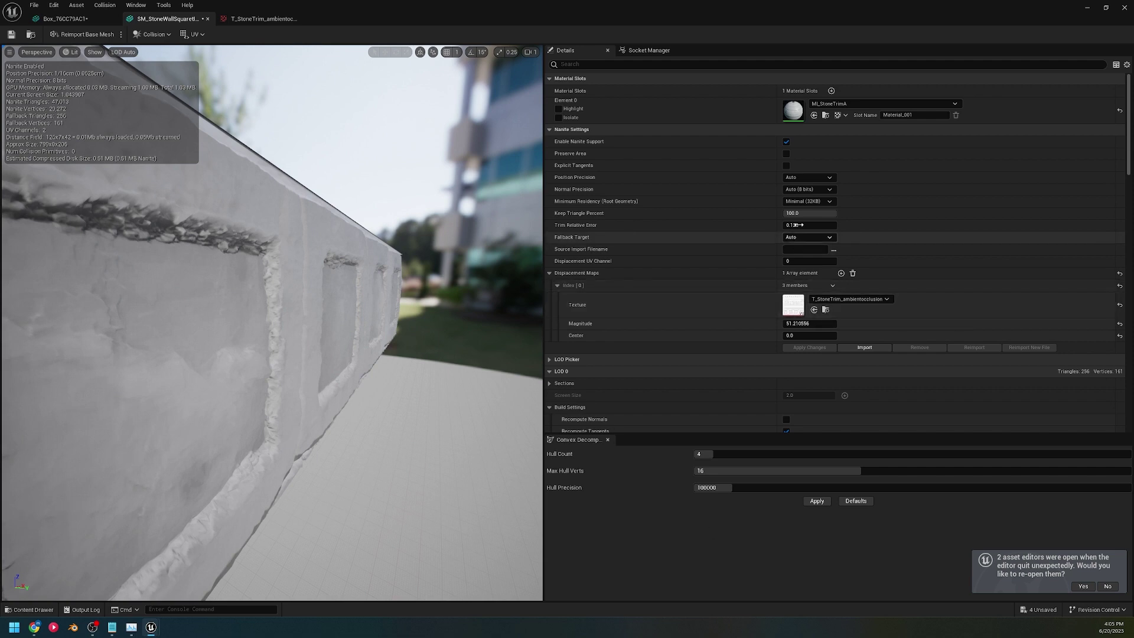
middle_drag(441, 317, 441, 277)
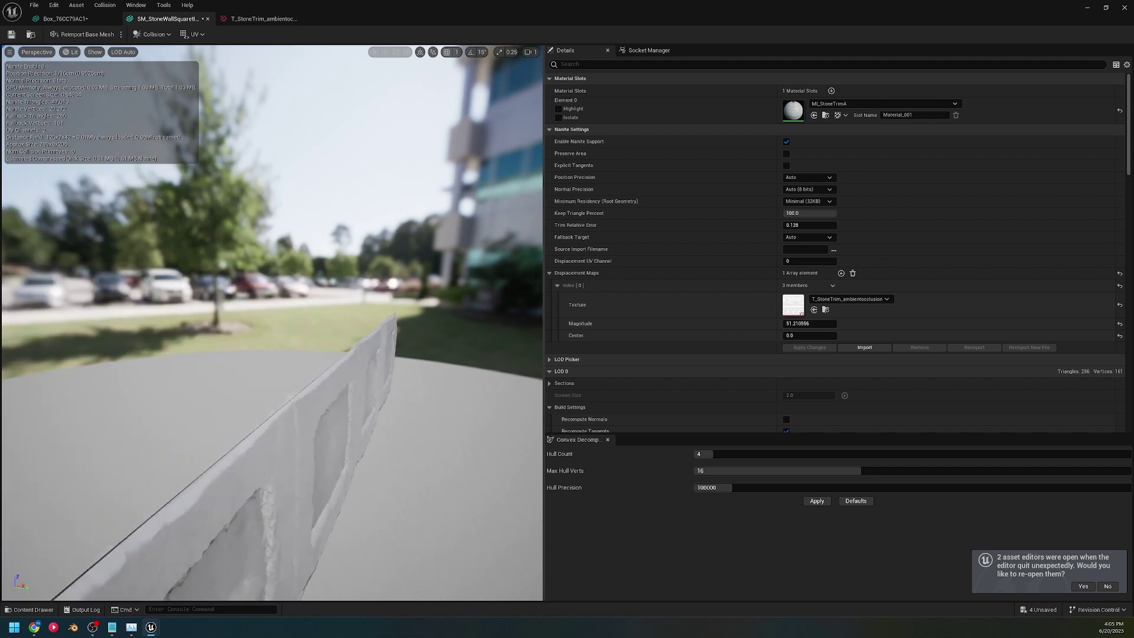
mouse_move(381, 334)
mouse_down()
mouse_move(373, 310)
mouse_move(381, 334)
mouse_up()
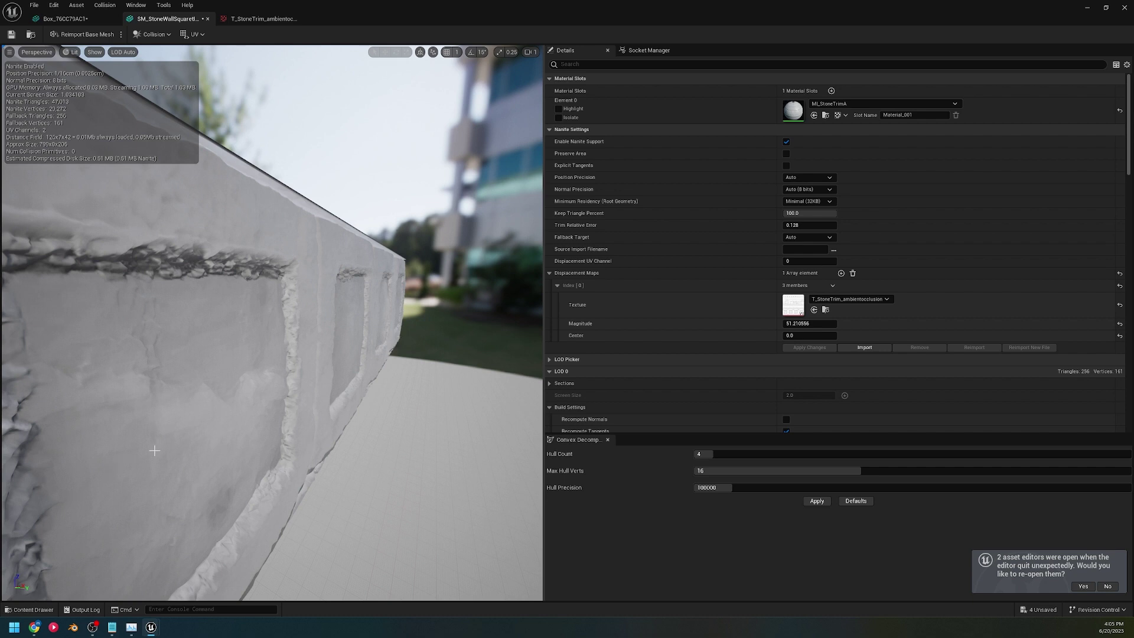
- View the stone trim textures in the TempleTrim folder
click(30, 609)
click(400, 470)
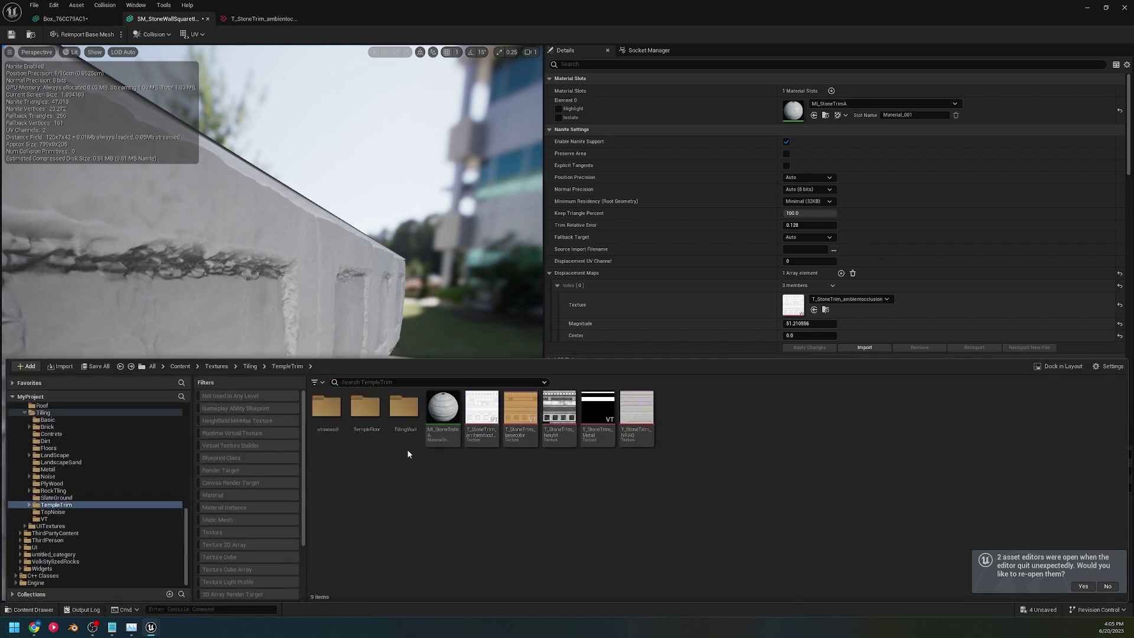
click(376, 276)
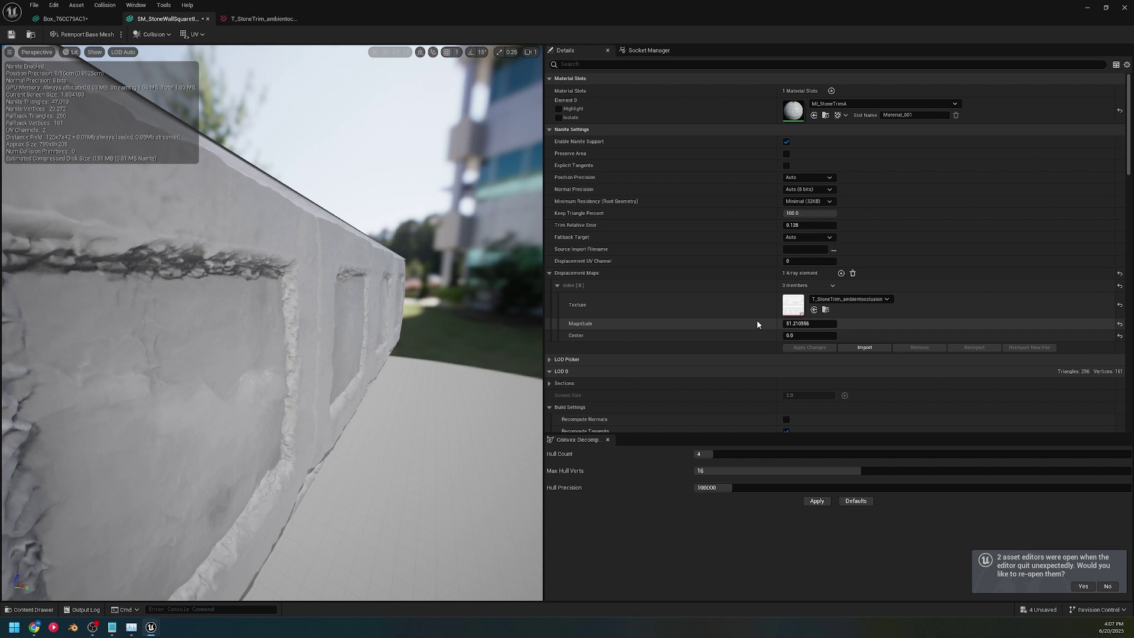
- Replace the displacement texture of the SM_StoneWallSquare mesh with T_StoneTrim_height and apply the changes
mouse_move(260, 344)
middle_down()
mouse_move(222, 349)
mouse_move(245, 352)
middle_up()
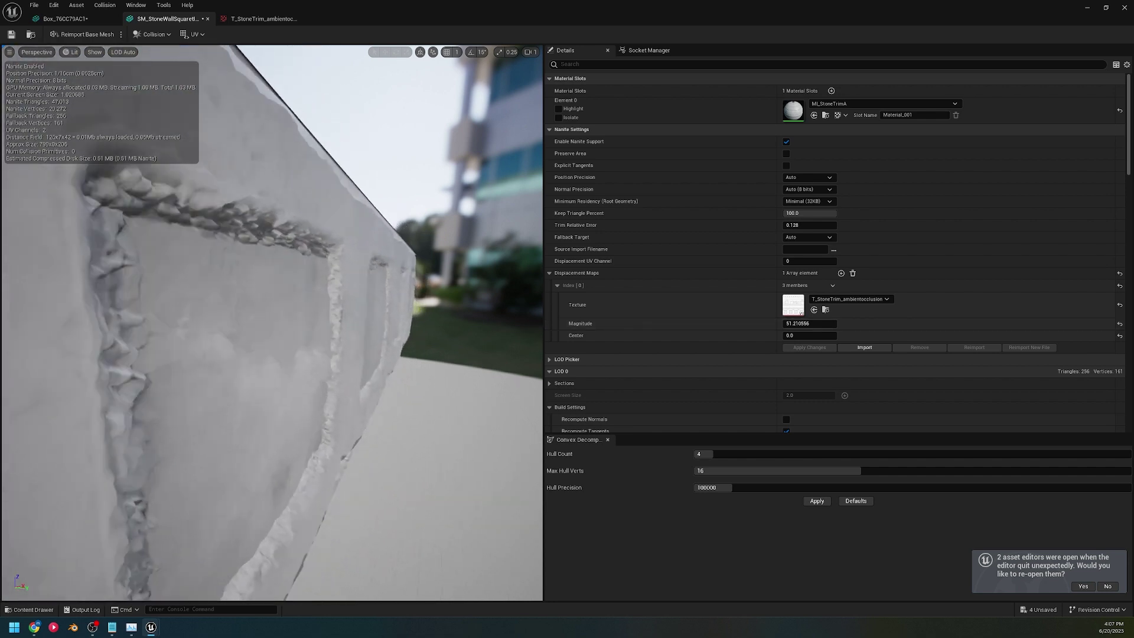
middle_drag(317, 329, 318, 381)
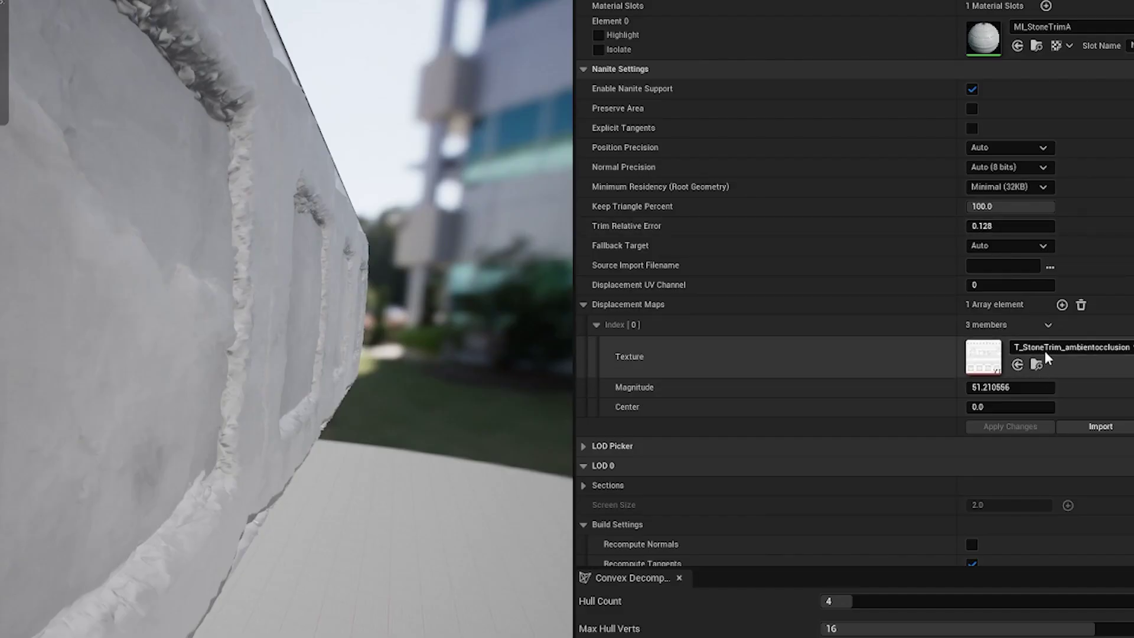
click(842, 299)
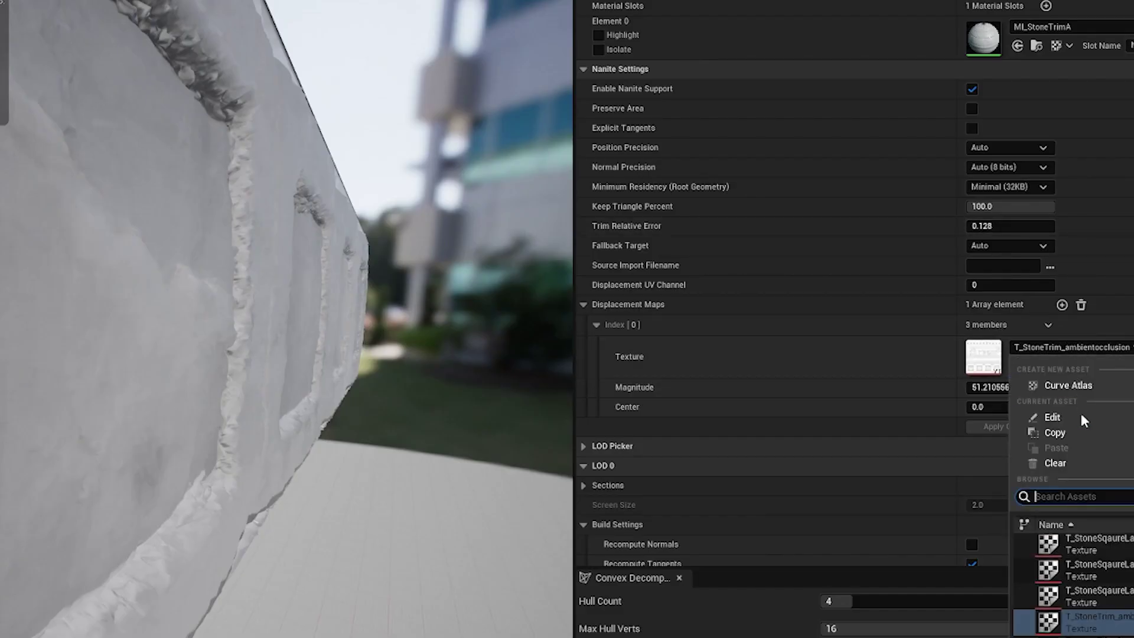
click(1103, 635)
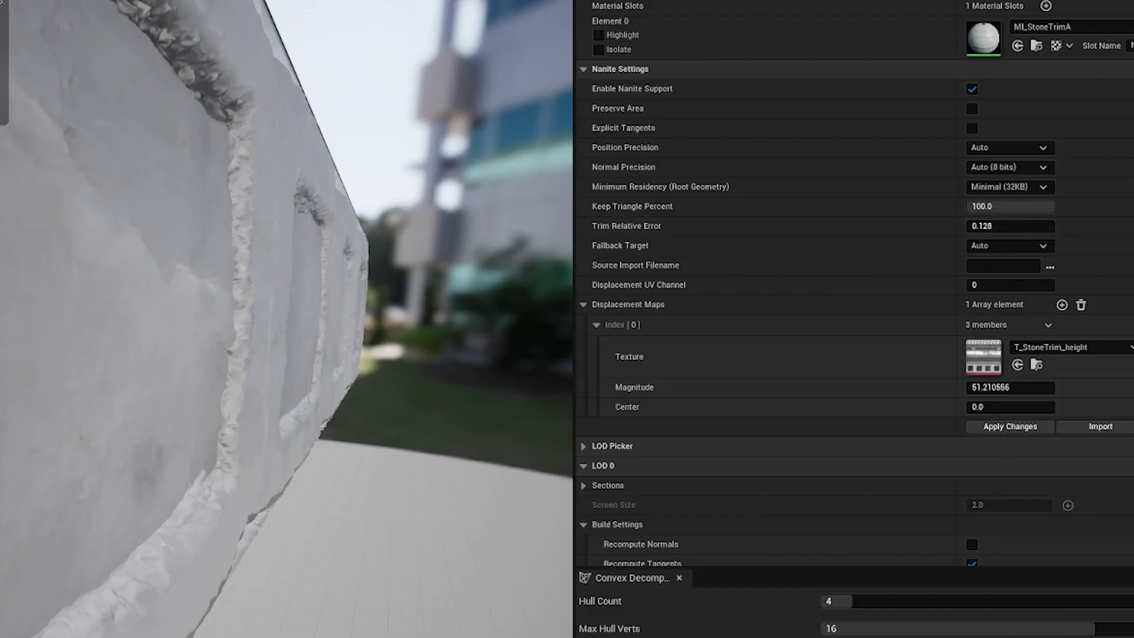
click(1009, 425)
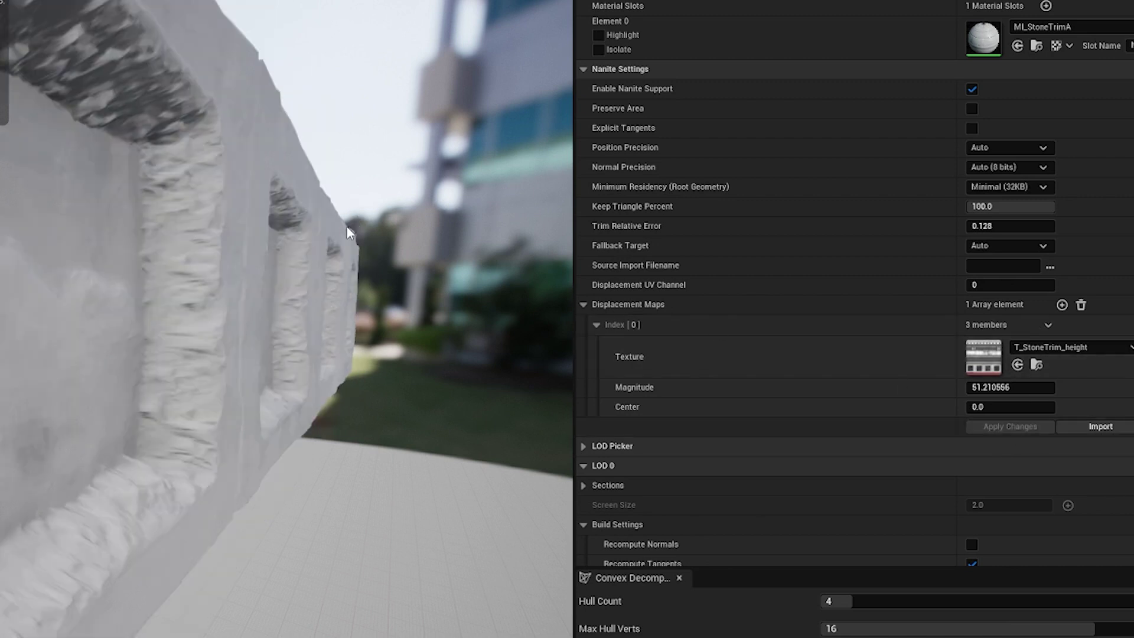
- Reduce the T_StoneTrim_height displacement map's Magnitude to about 12.16 and apply the changes
alt+drag(348, 228, 318, 233)
scroll(326, 231, up, 4)
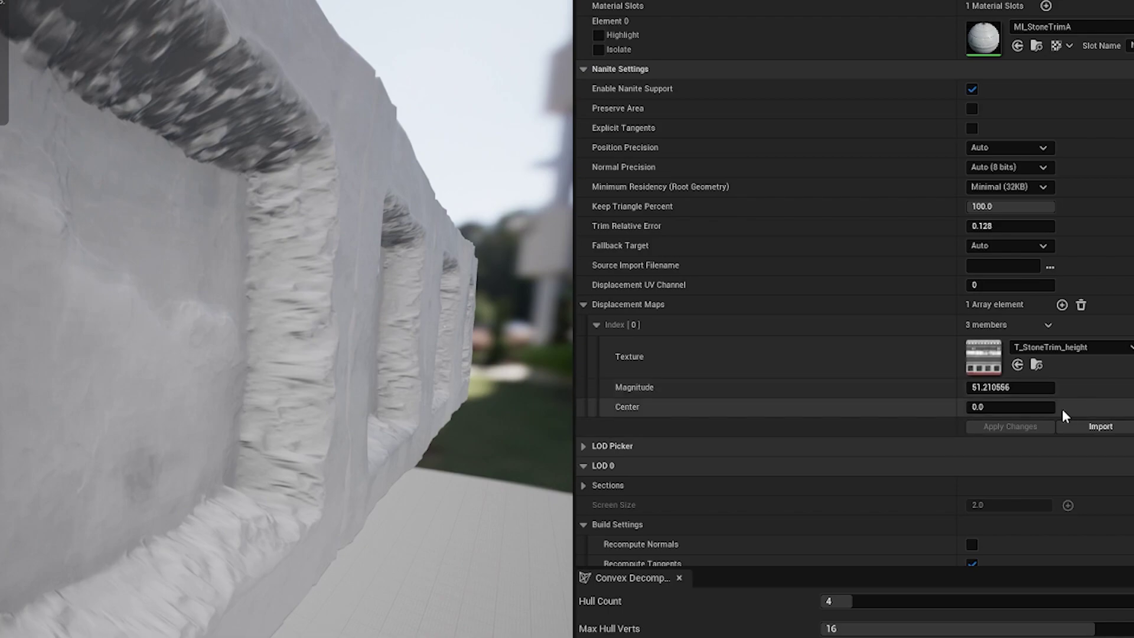
drag(1017, 389, 1012, 389)
click(1034, 426)
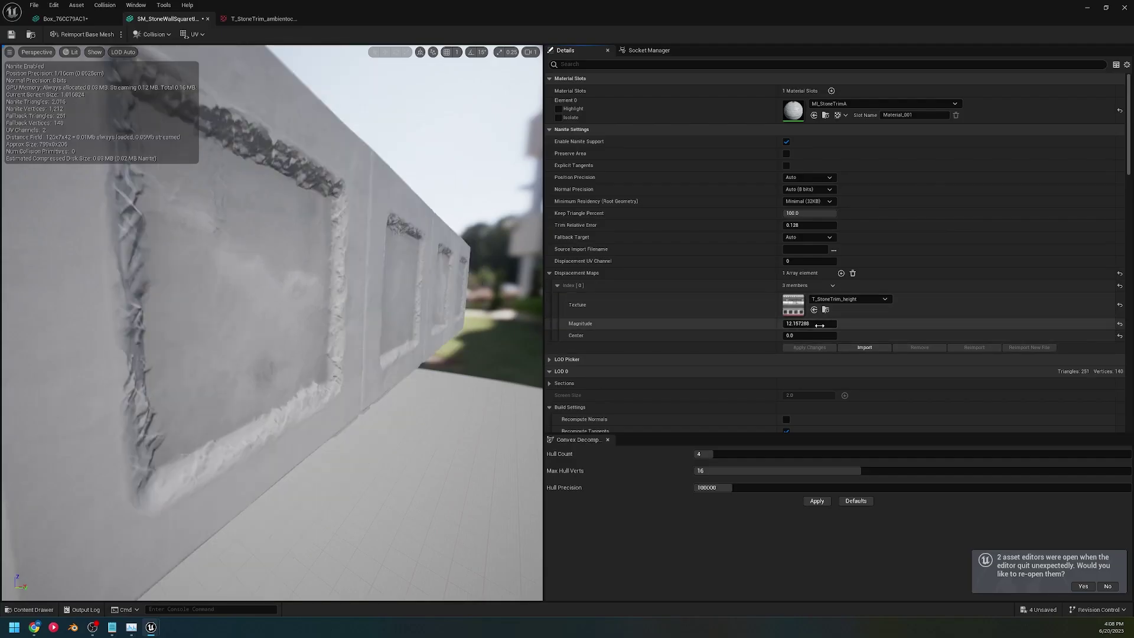